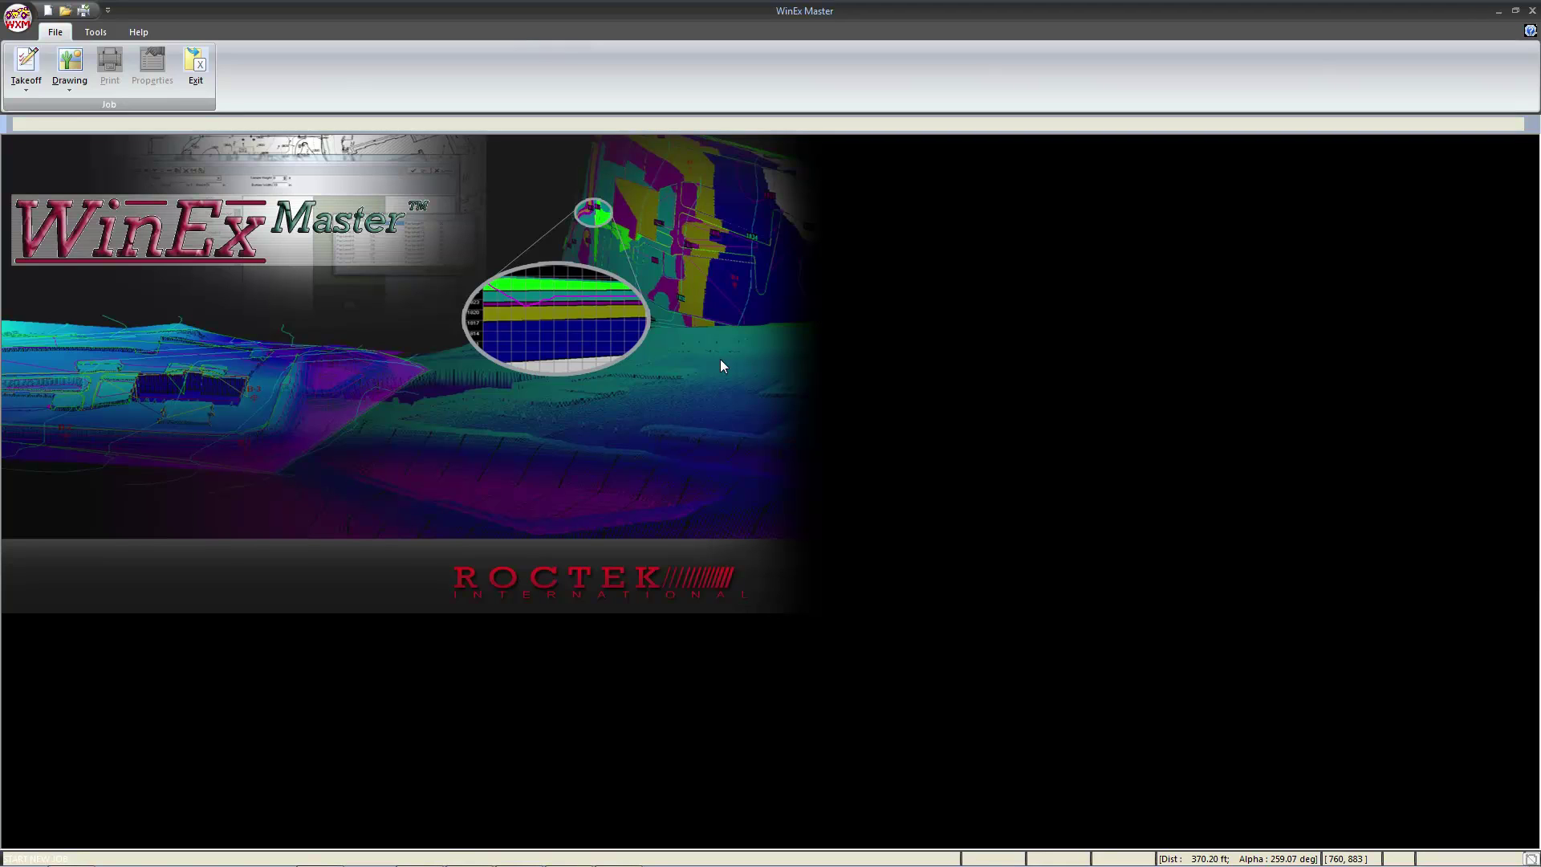
# - Open the SAMPLE1.JPG tutorial plan and start a new takeoff on it
pyautogui.click(69, 68)
pyautogui.click(80, 112)
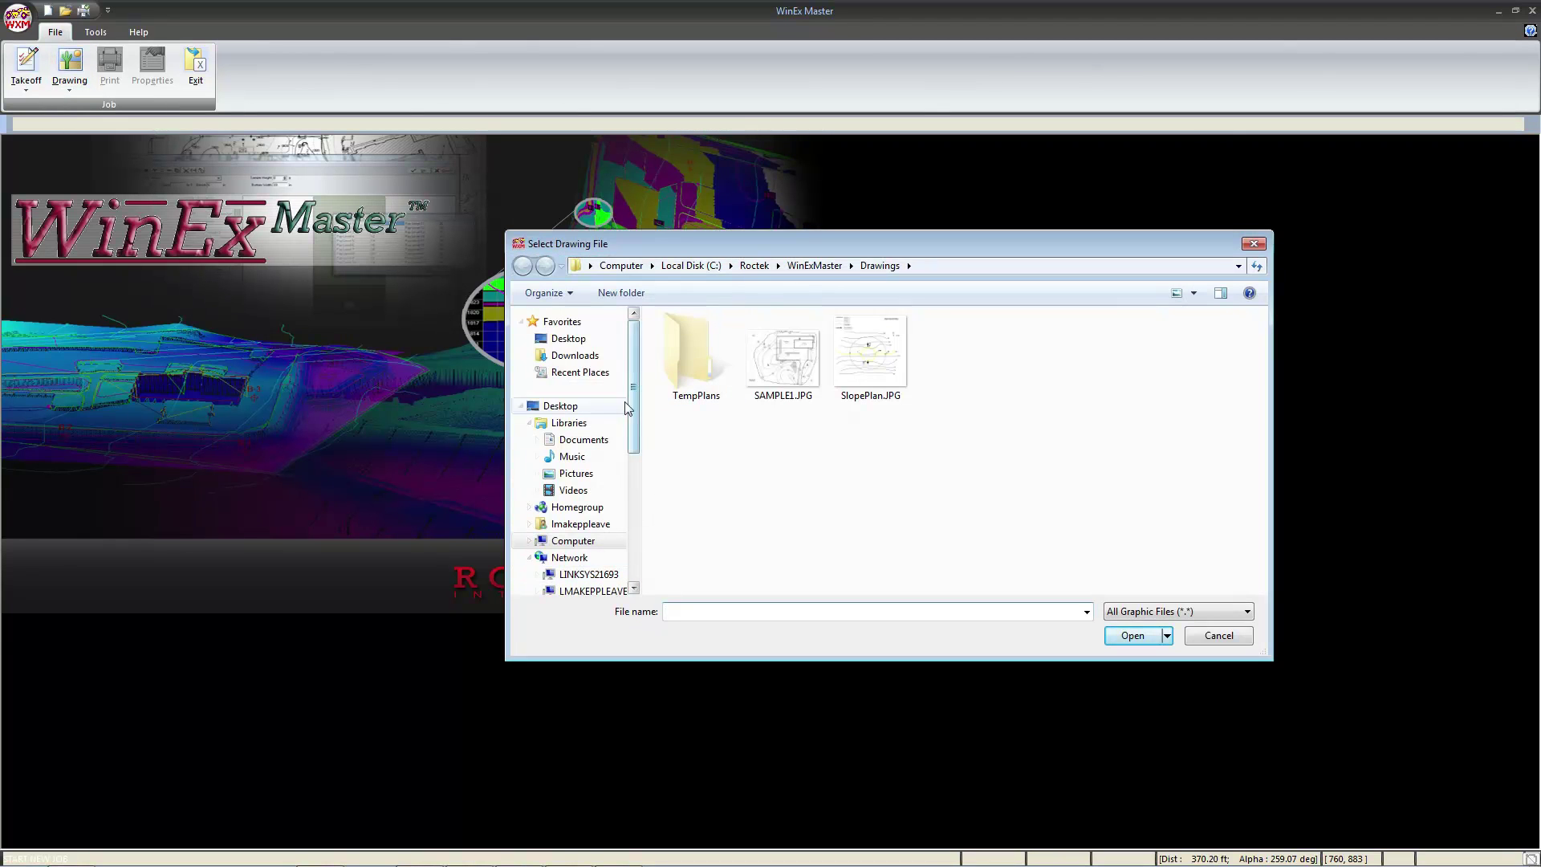
pyautogui.click(805, 373)
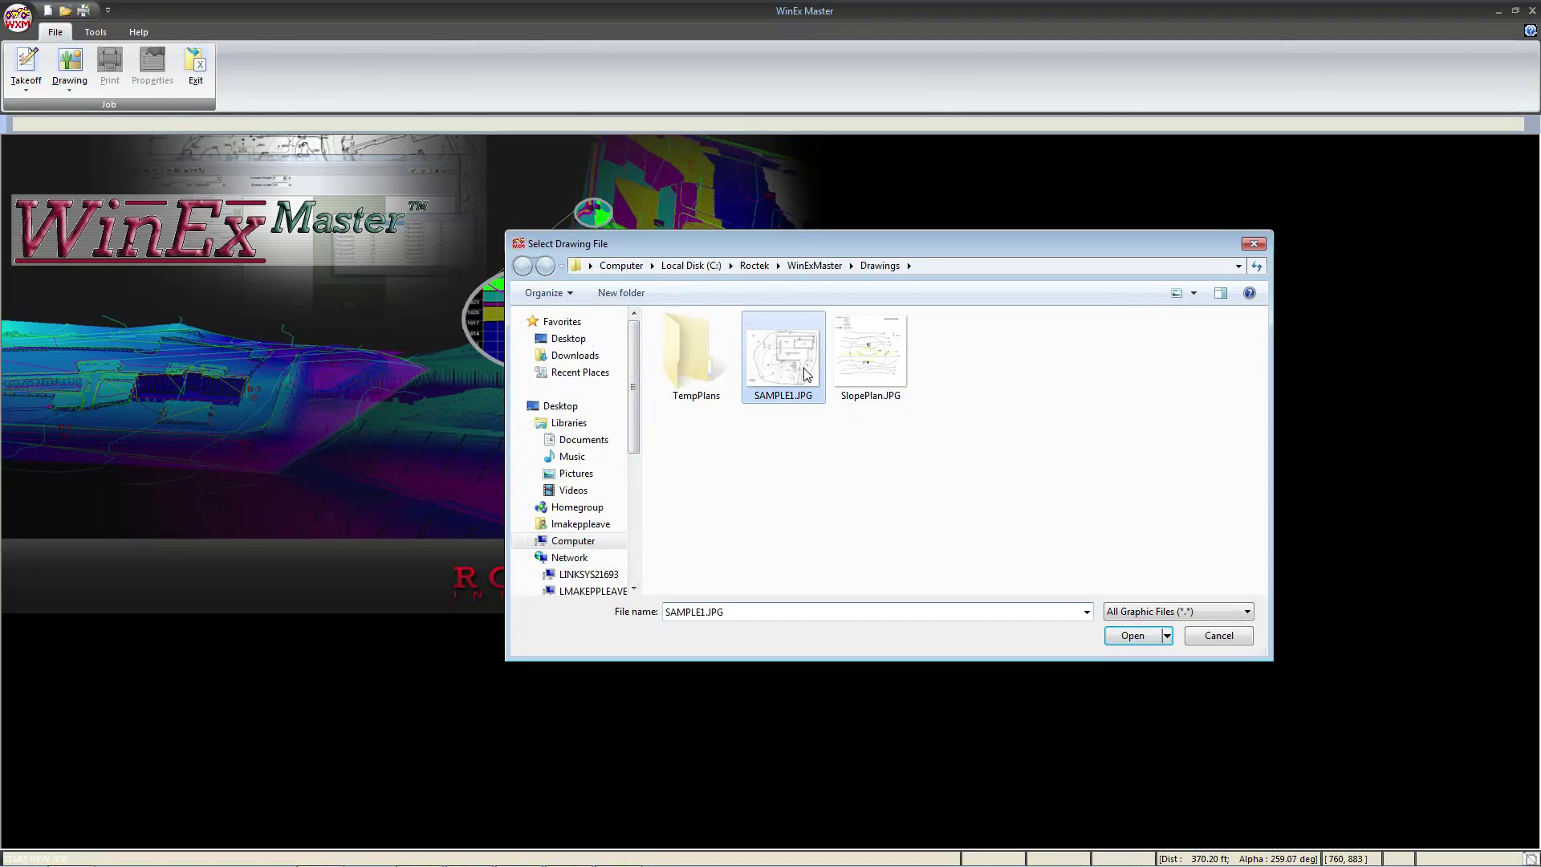
pyautogui.click(1130, 638)
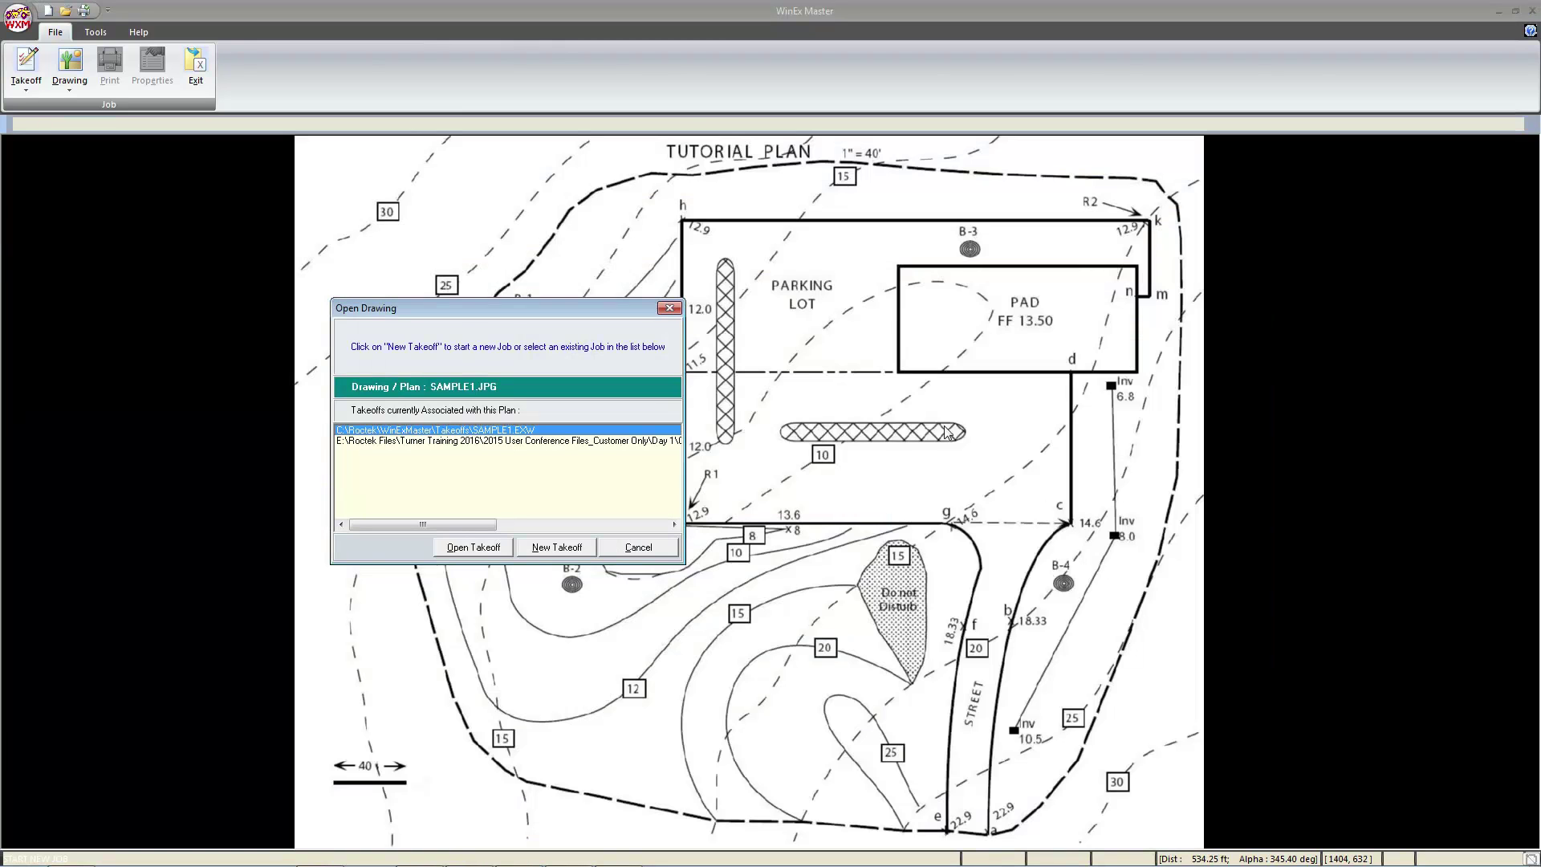
pyautogui.click(557, 548)
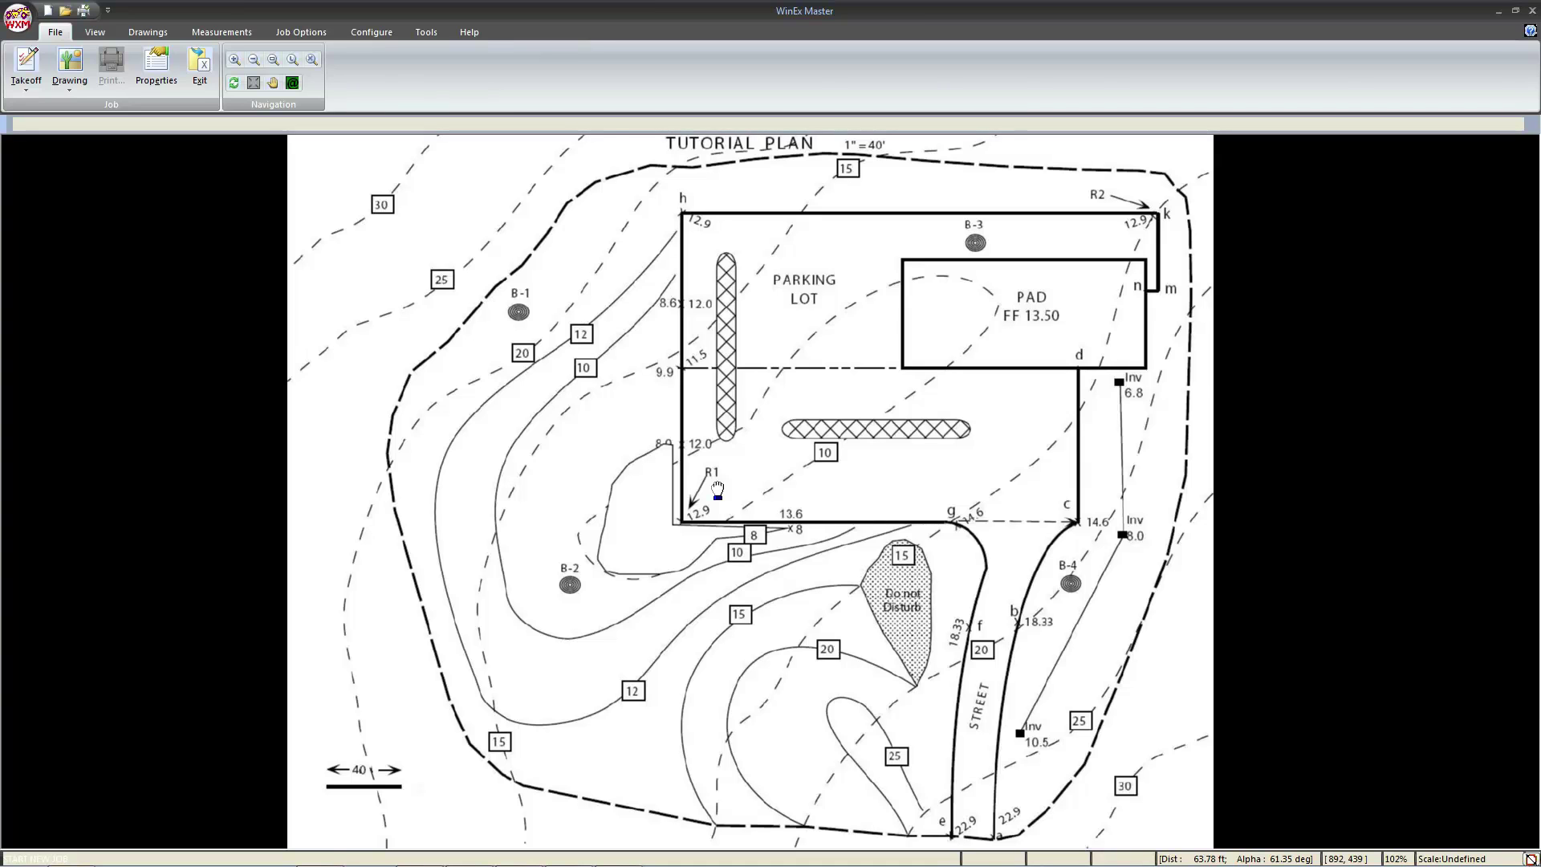
# - Zoom in on the parking lot and its surrounding contours with a zoom-to-area rectangle
pyautogui.scroll(-2, 717, 490)
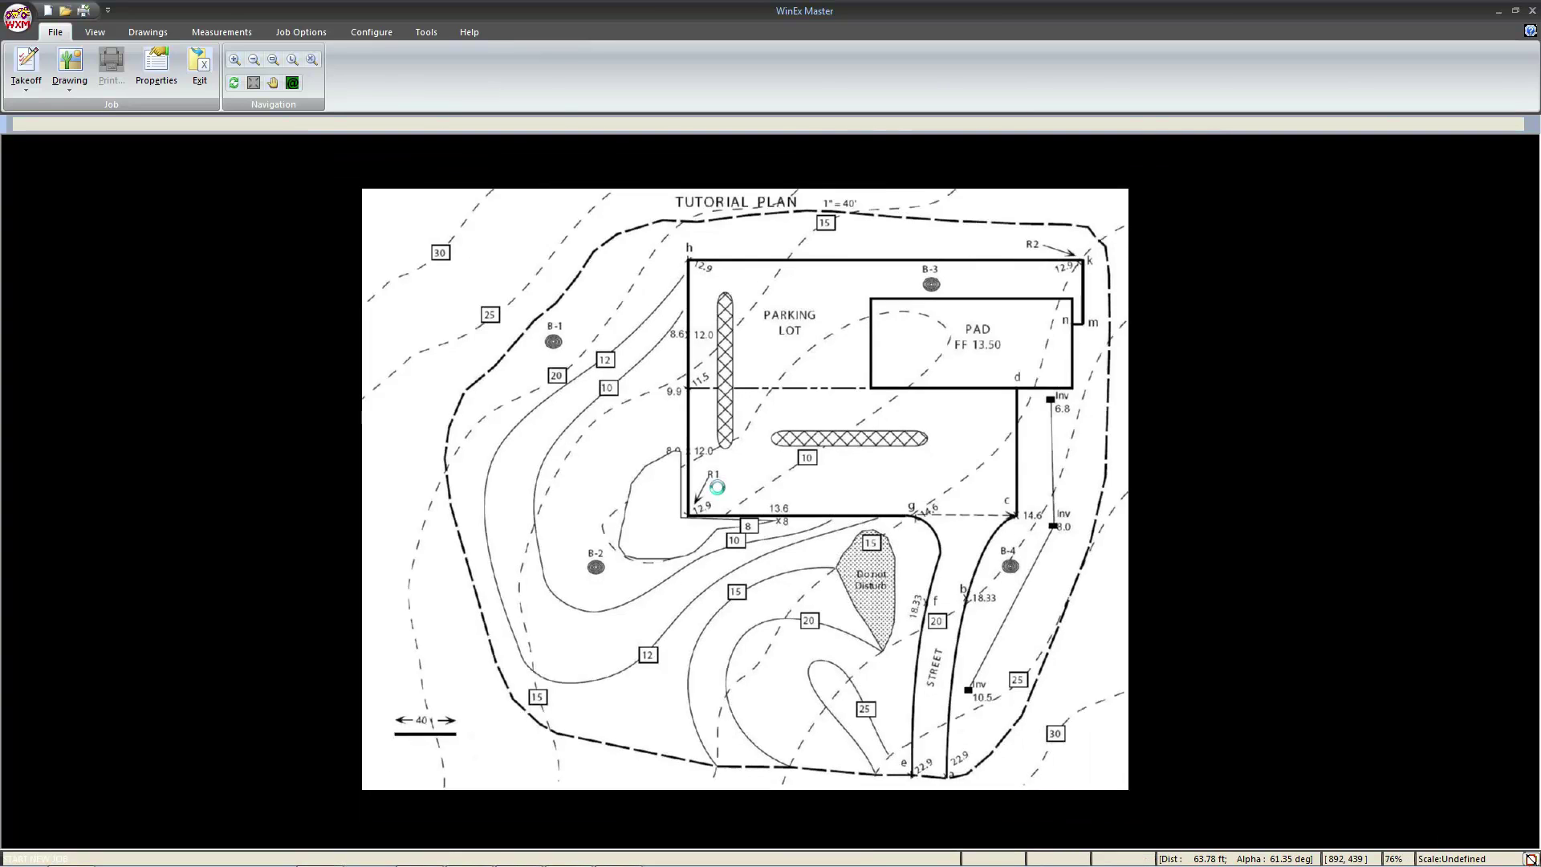
pyautogui.scroll(3, 718, 489)
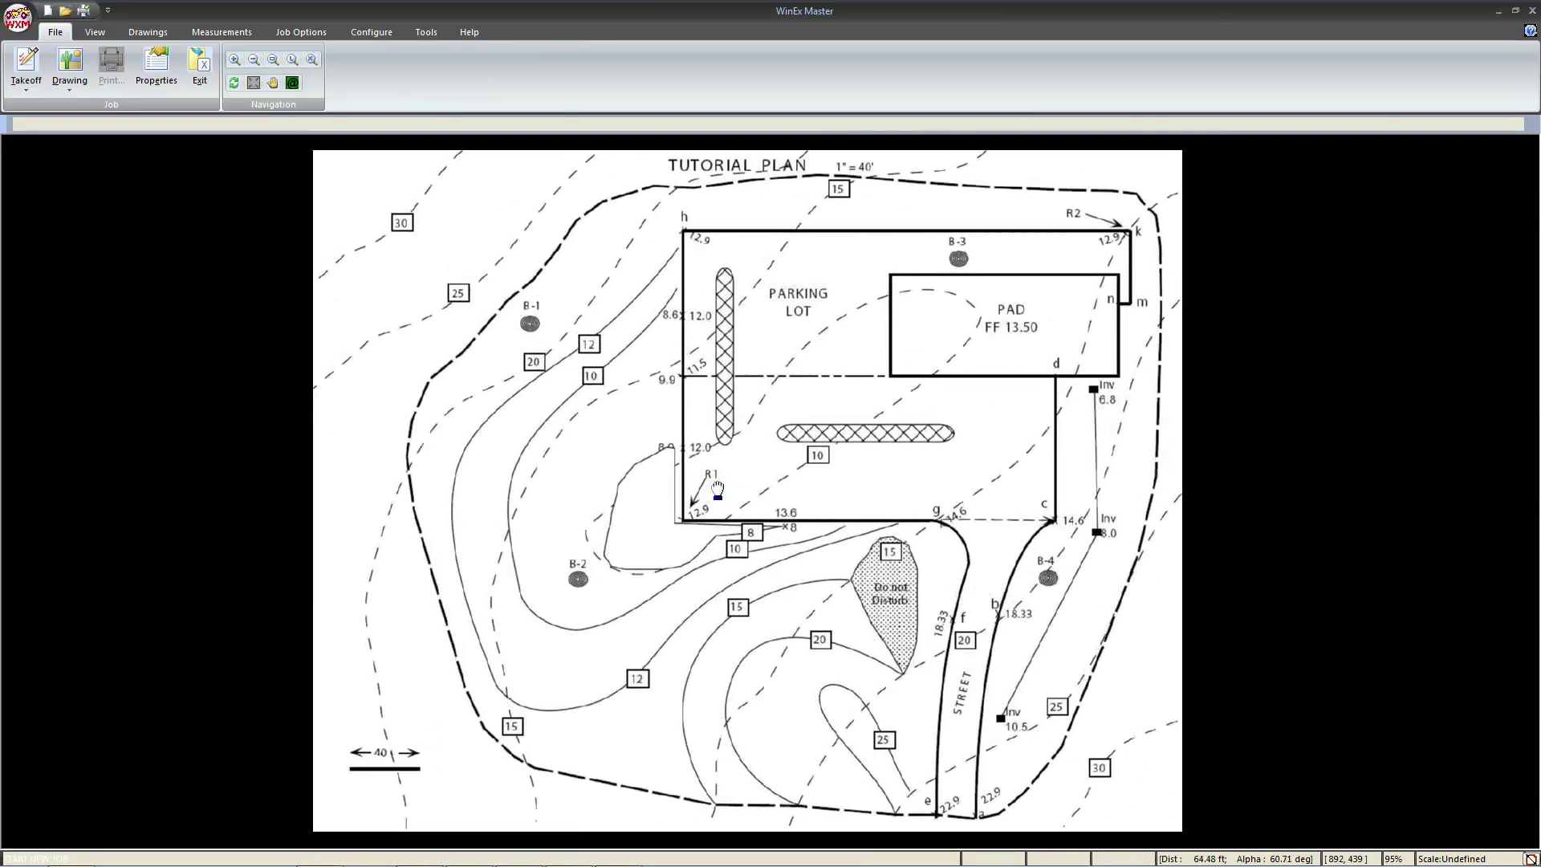
pyautogui.click(273, 61)
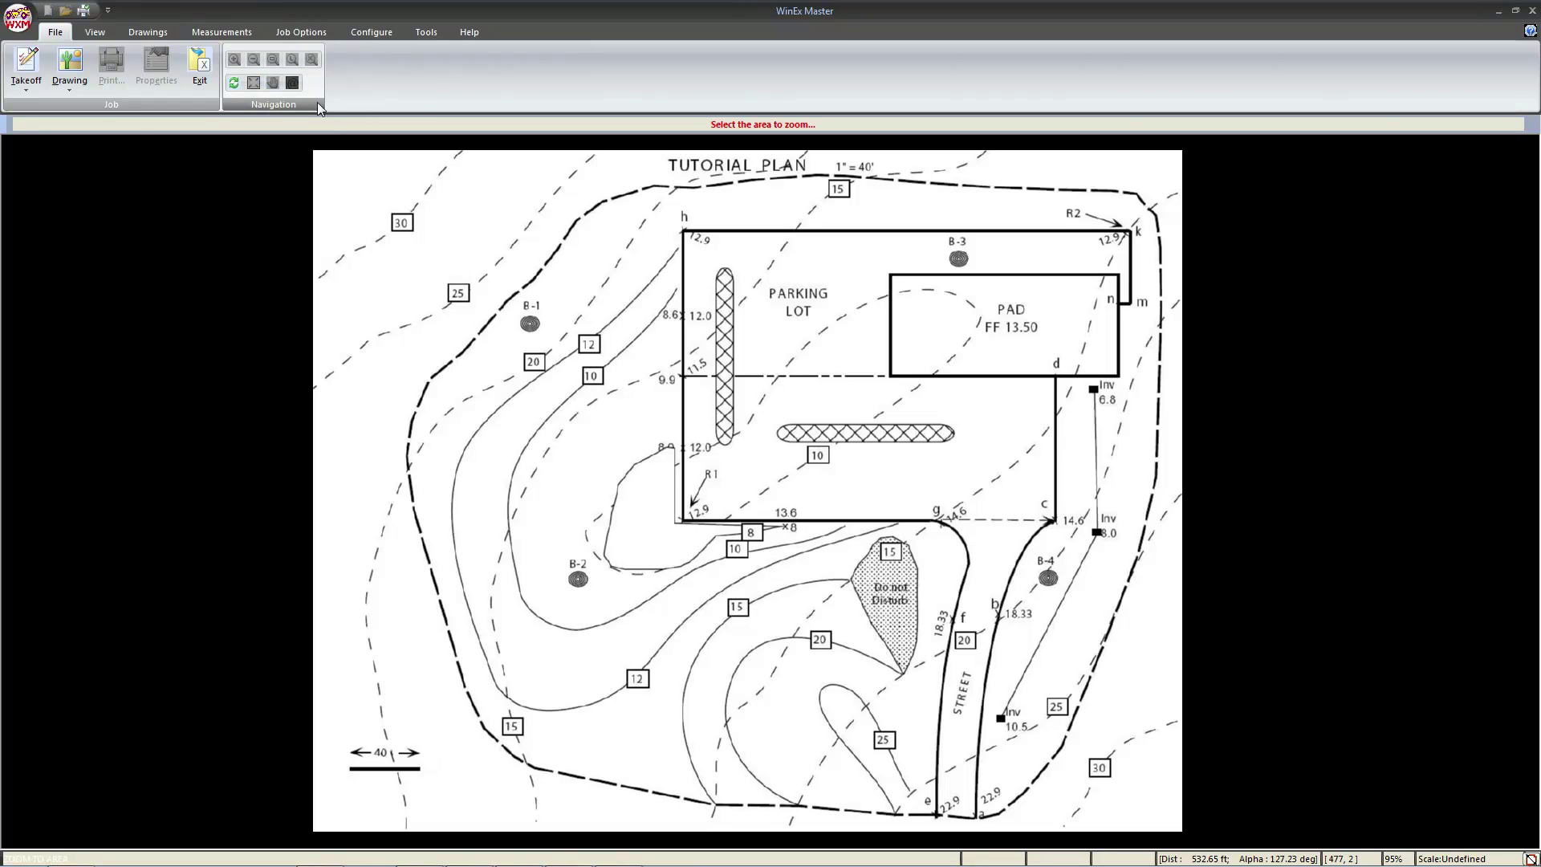
pyautogui.moveTo(614, 297); pyautogui.dragTo(899, 614)
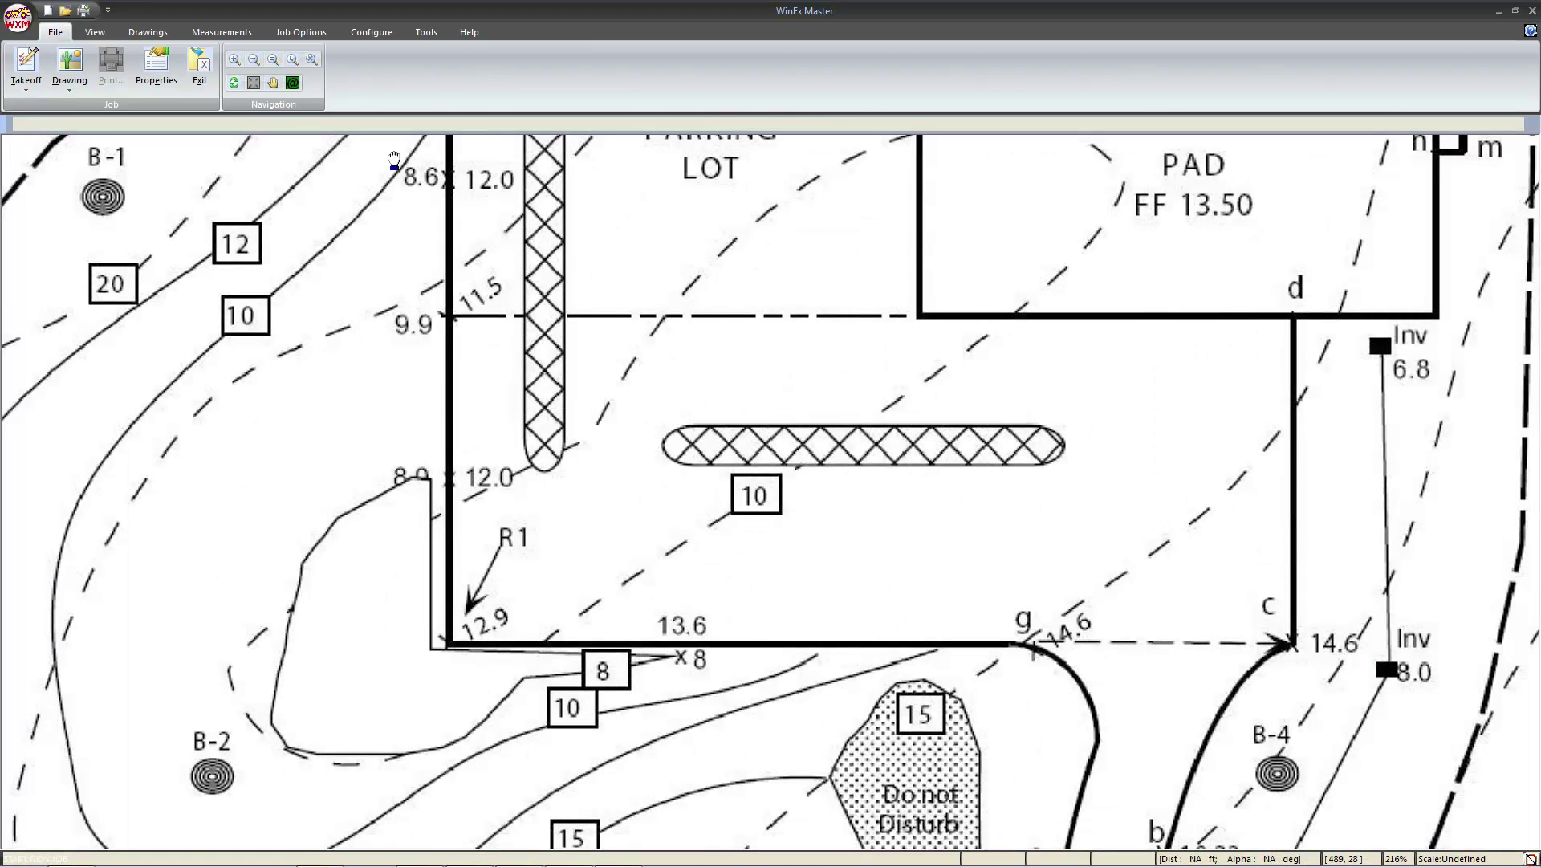
# - Zoom back out to the full plan page and inspect the plan's right-click actions
pyautogui.click(313, 60)
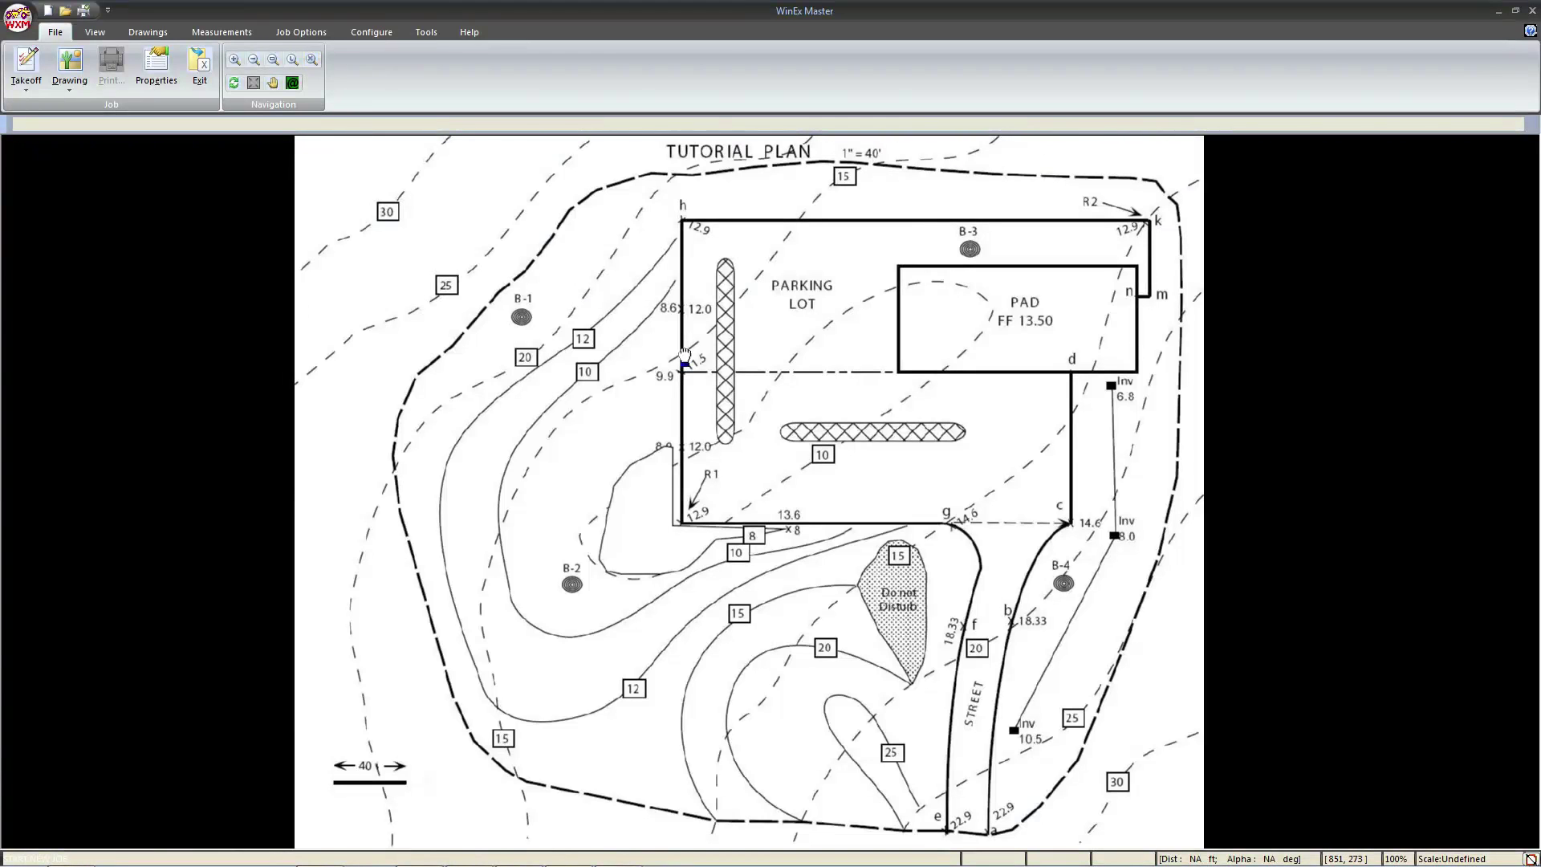
pyautogui.rightClick(772, 414)
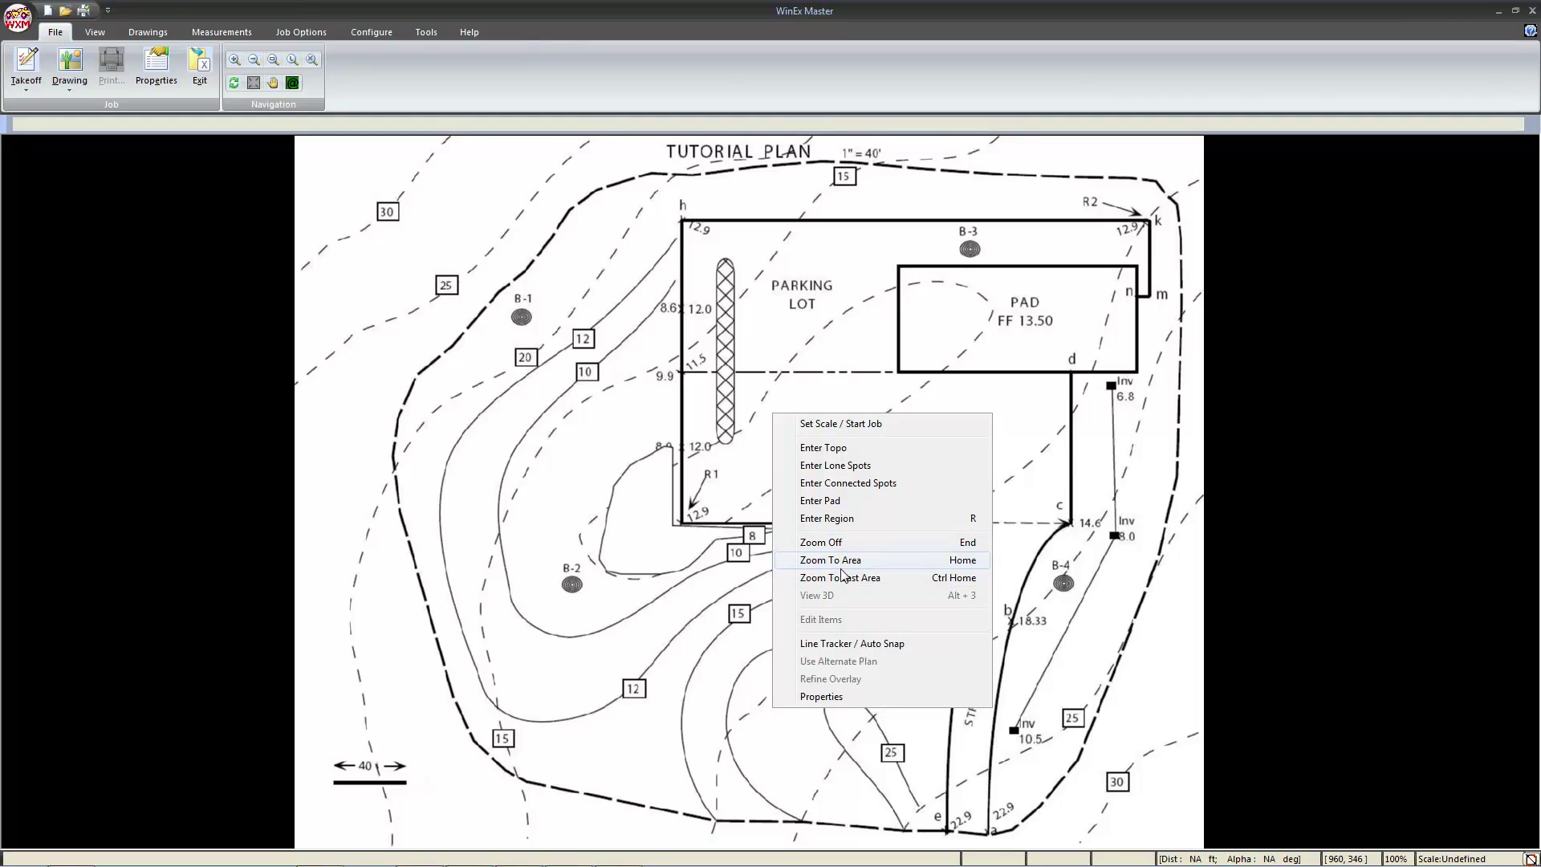
pyautogui.click(1144, 566)
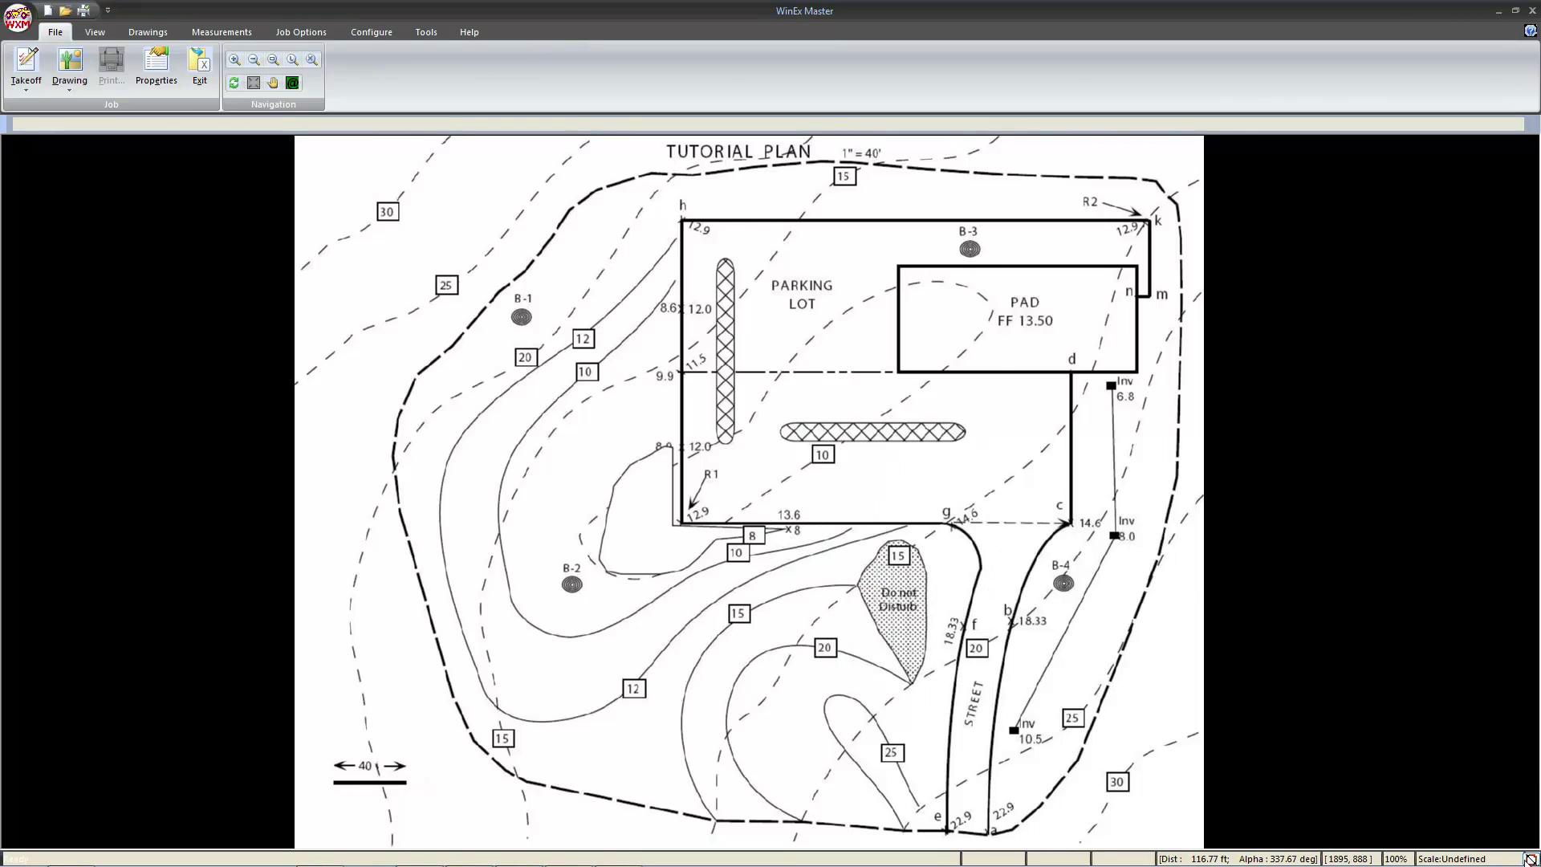
# - Zoom into the Do not Disturb area from the overview, then return to the full page
pyautogui.click(1531, 858)
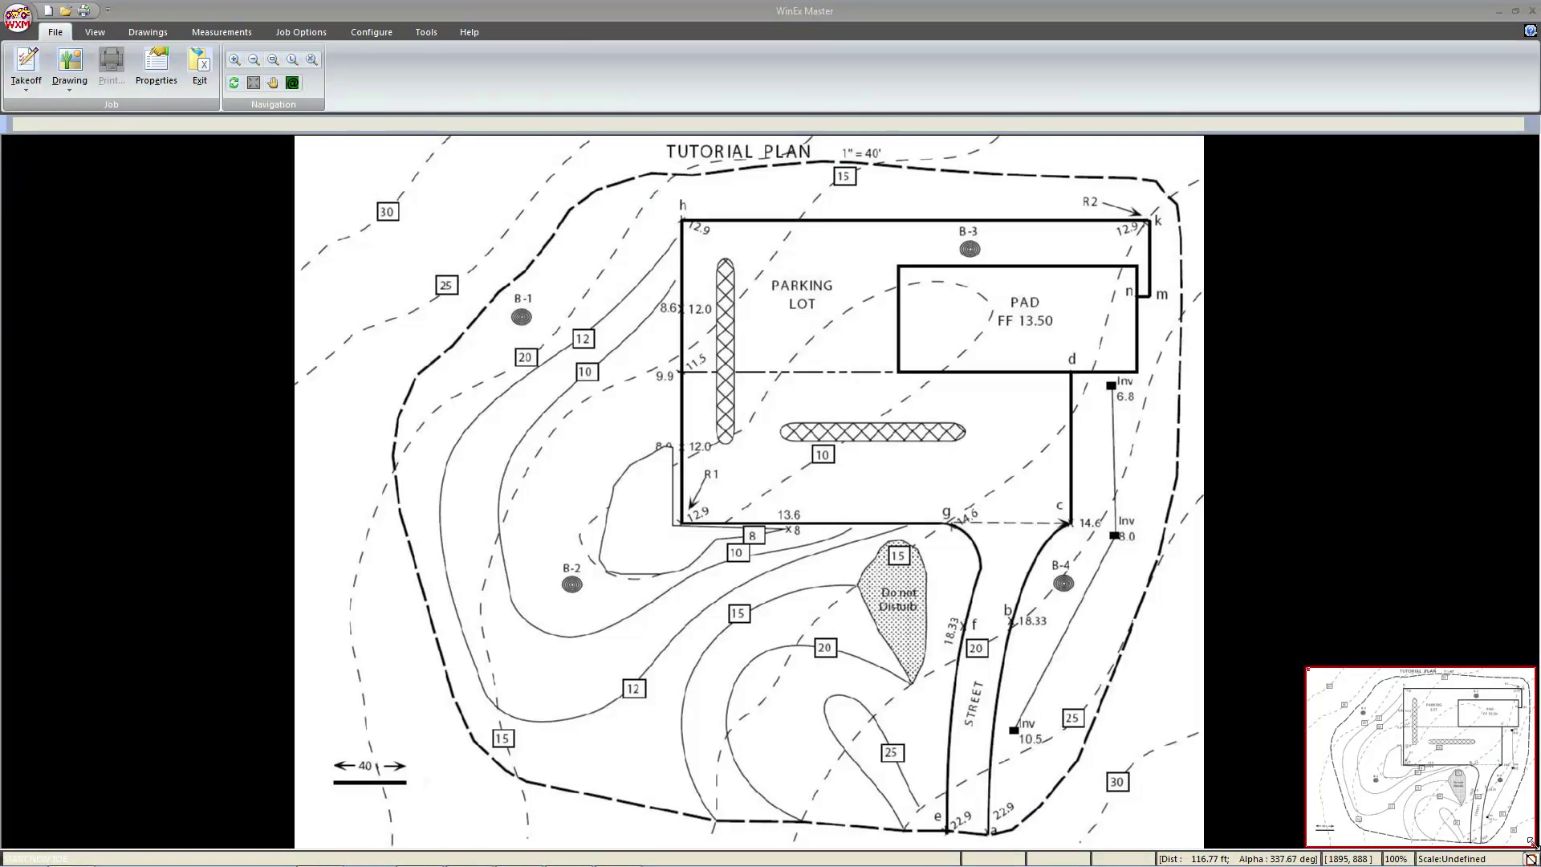
pyautogui.moveTo(1530, 841); pyautogui.dragTo(1415, 773)
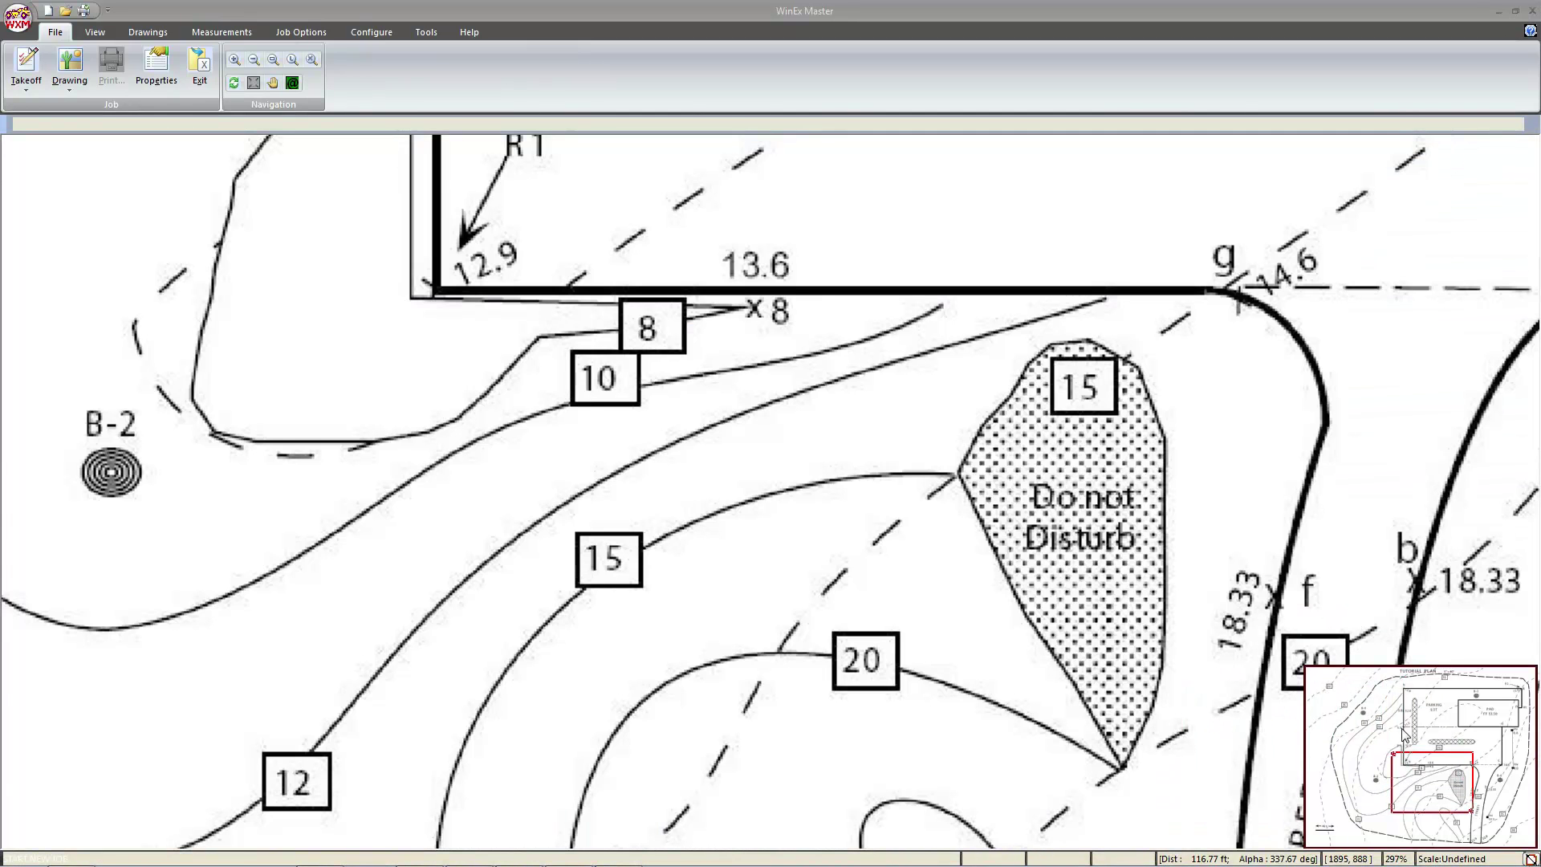
pyautogui.scroll(-3, 781, 520)
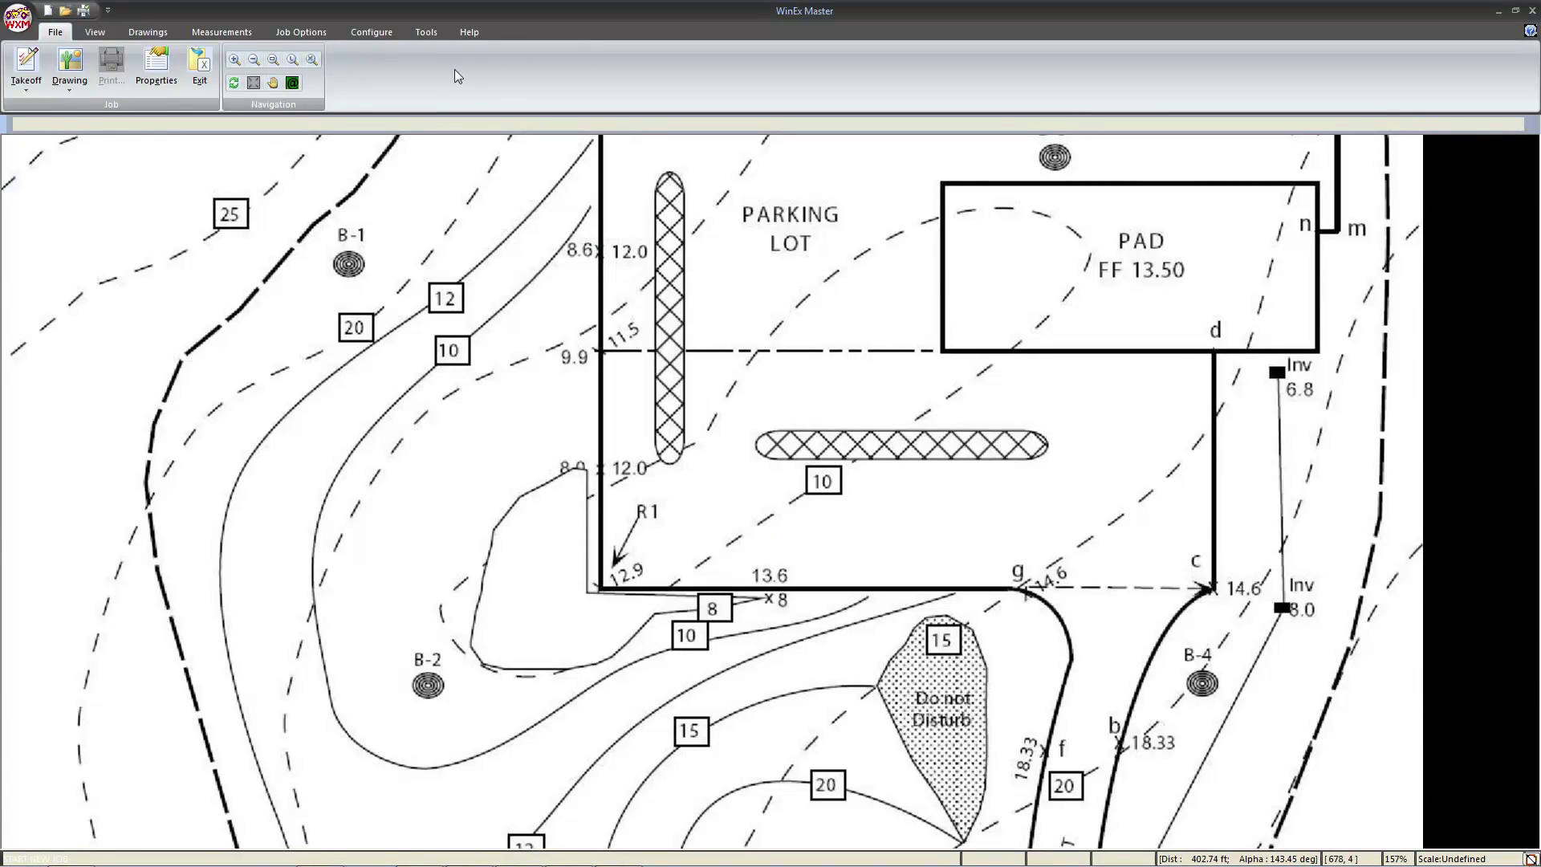
pyautogui.click(312, 64)
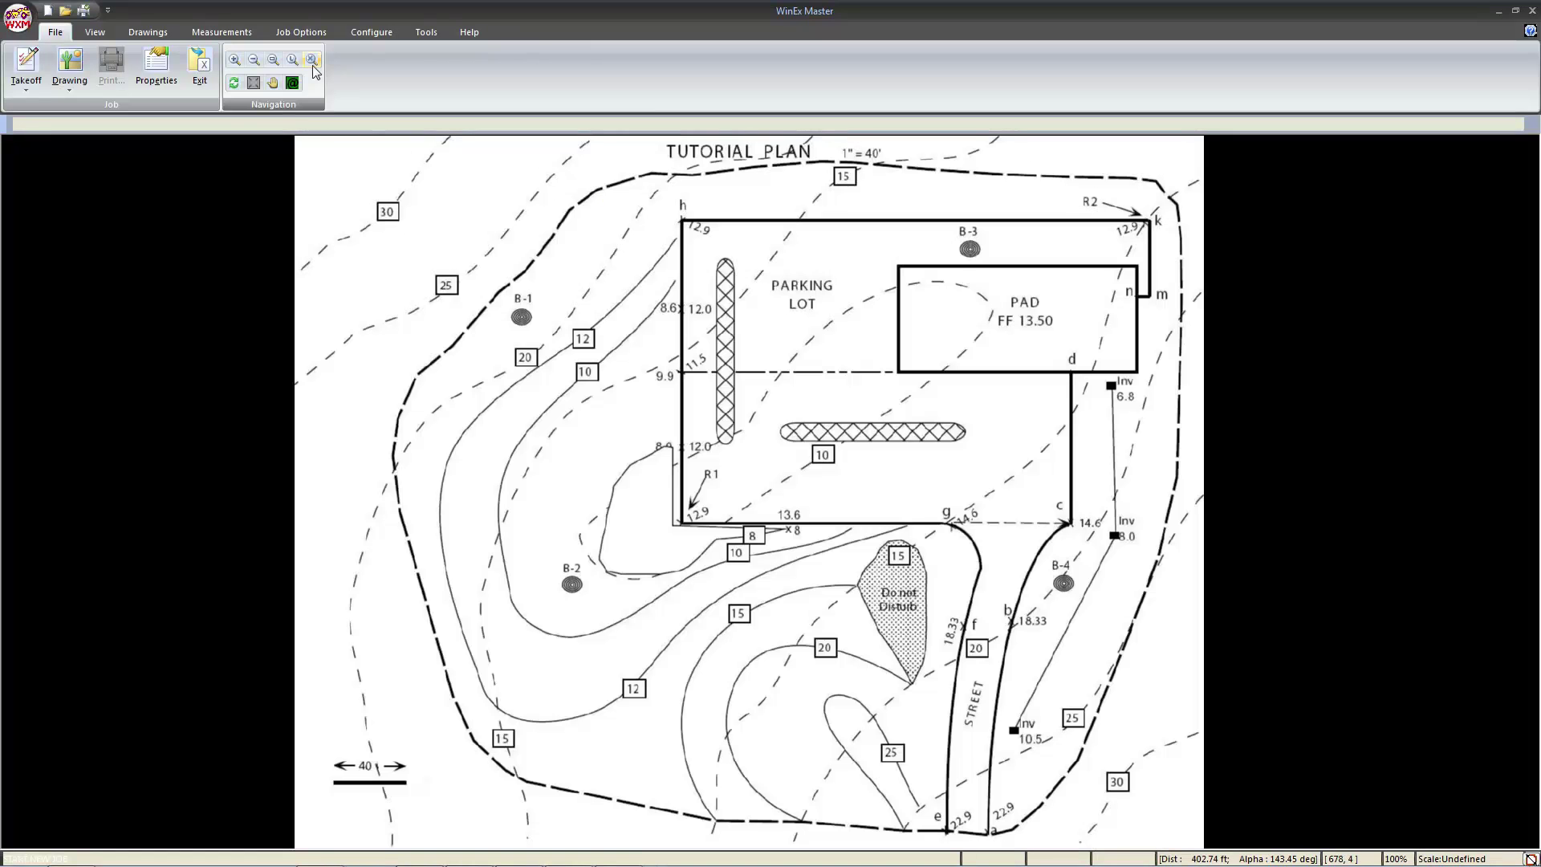
# - Start Set Scale / Start Job using the dimension line method
pyautogui.rightClick(675, 397)
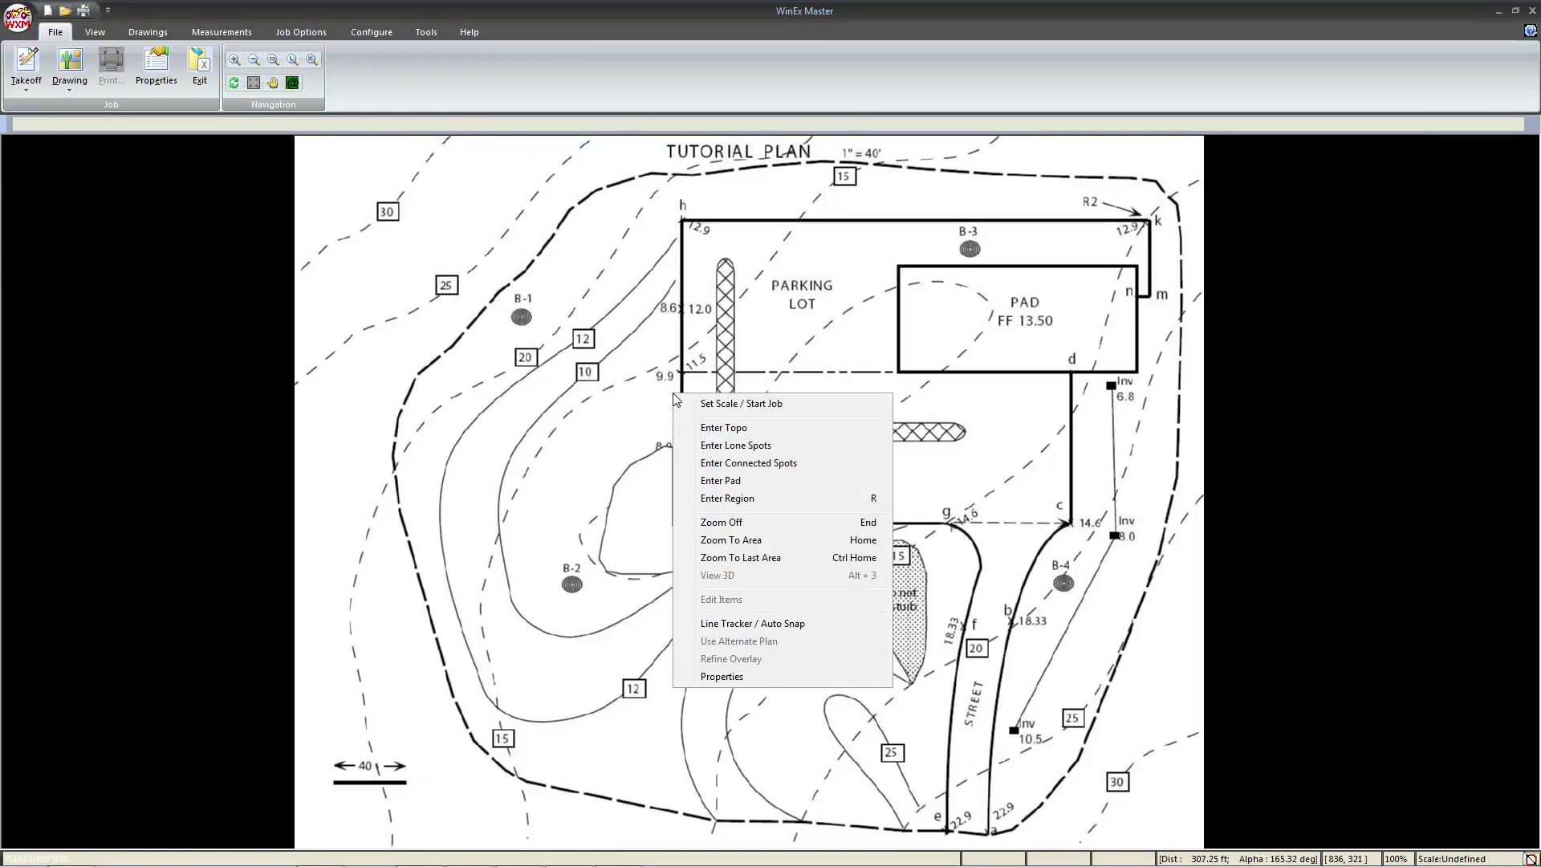
pyautogui.click(714, 406)
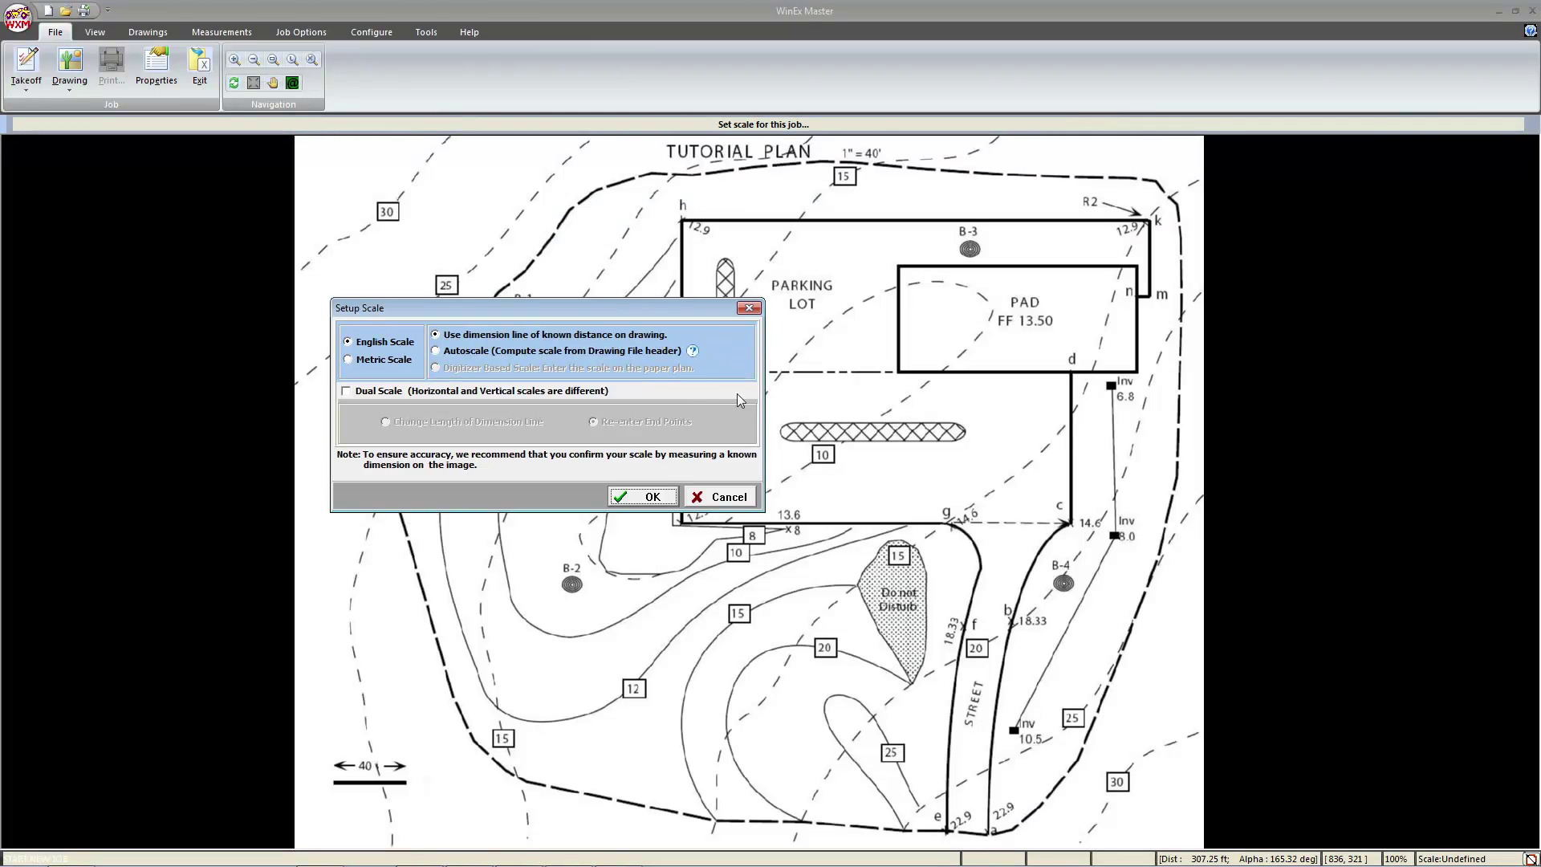
pyautogui.click(463, 337)
pyautogui.click(652, 499)
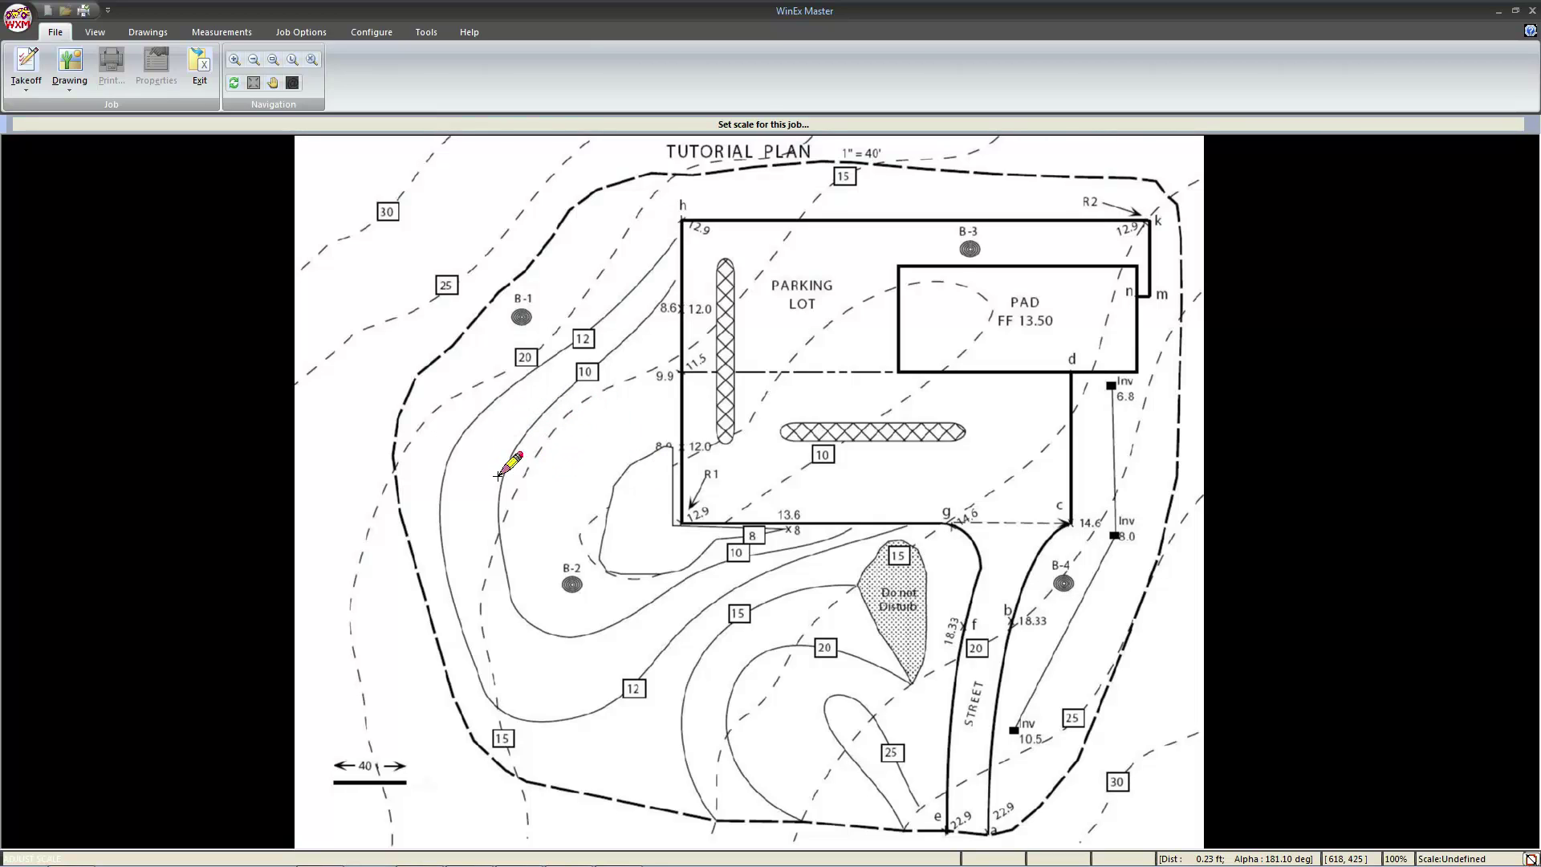
# - Mark both ends of the scale bar and enter its length as 40 feet
pyautogui.click(334, 783)
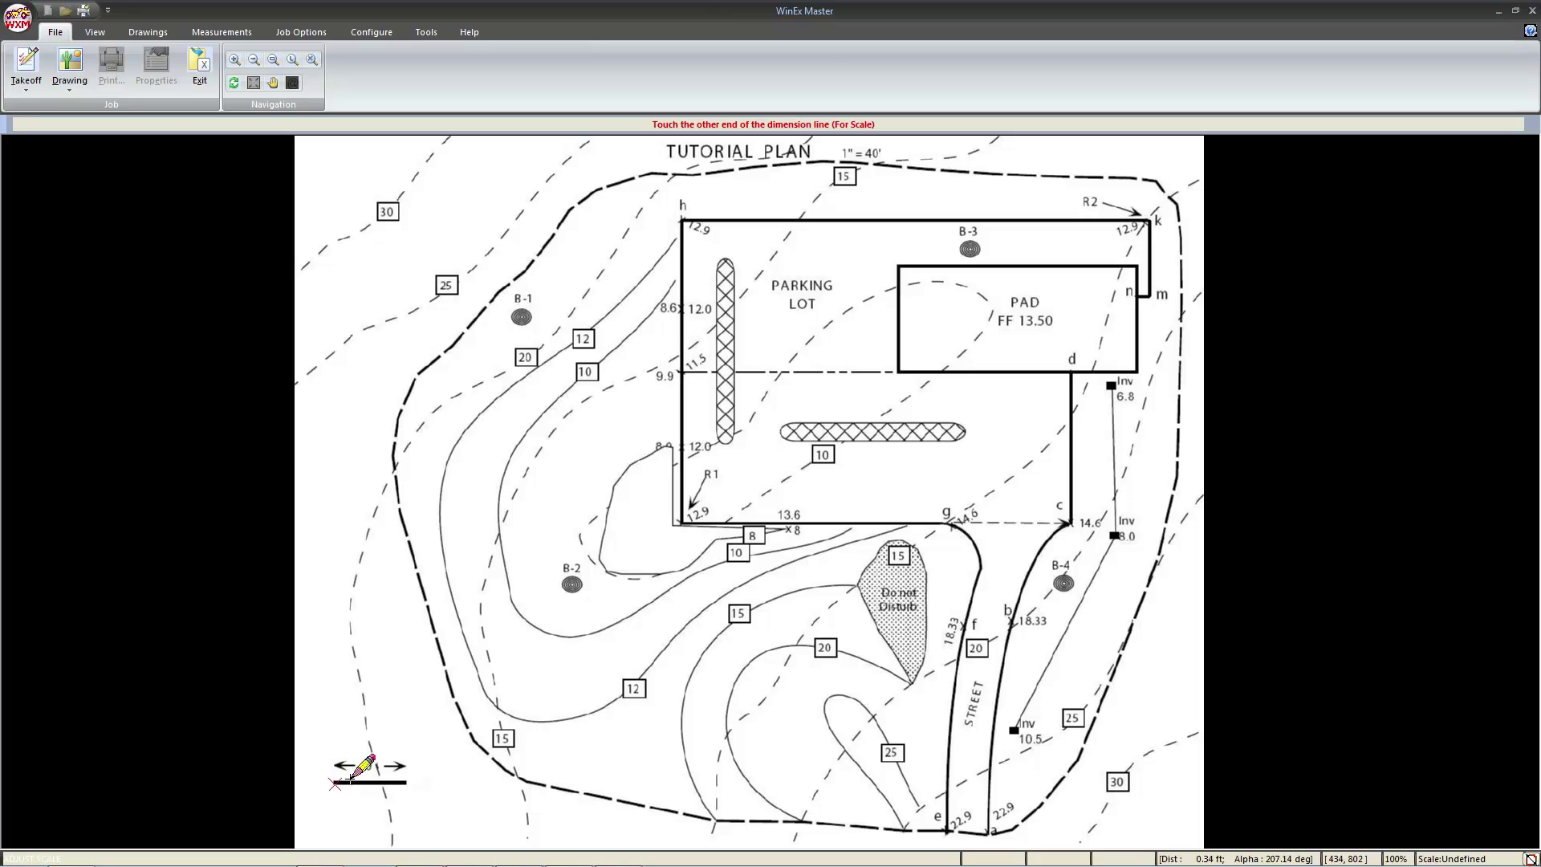
pyautogui.click(406, 784)
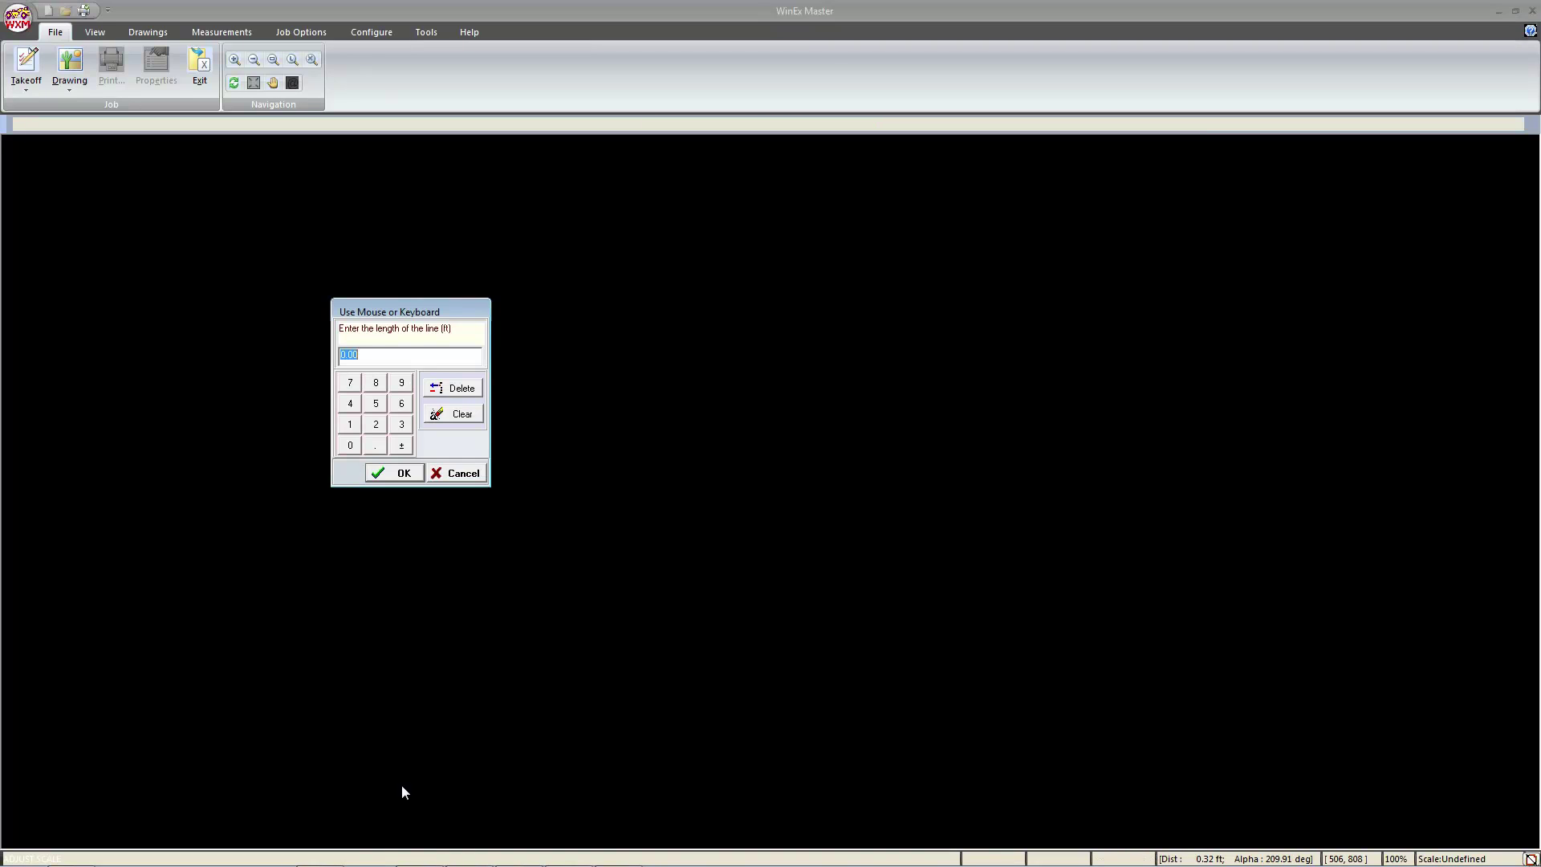
pyautogui.click(348, 405)
pyautogui.click(393, 473)
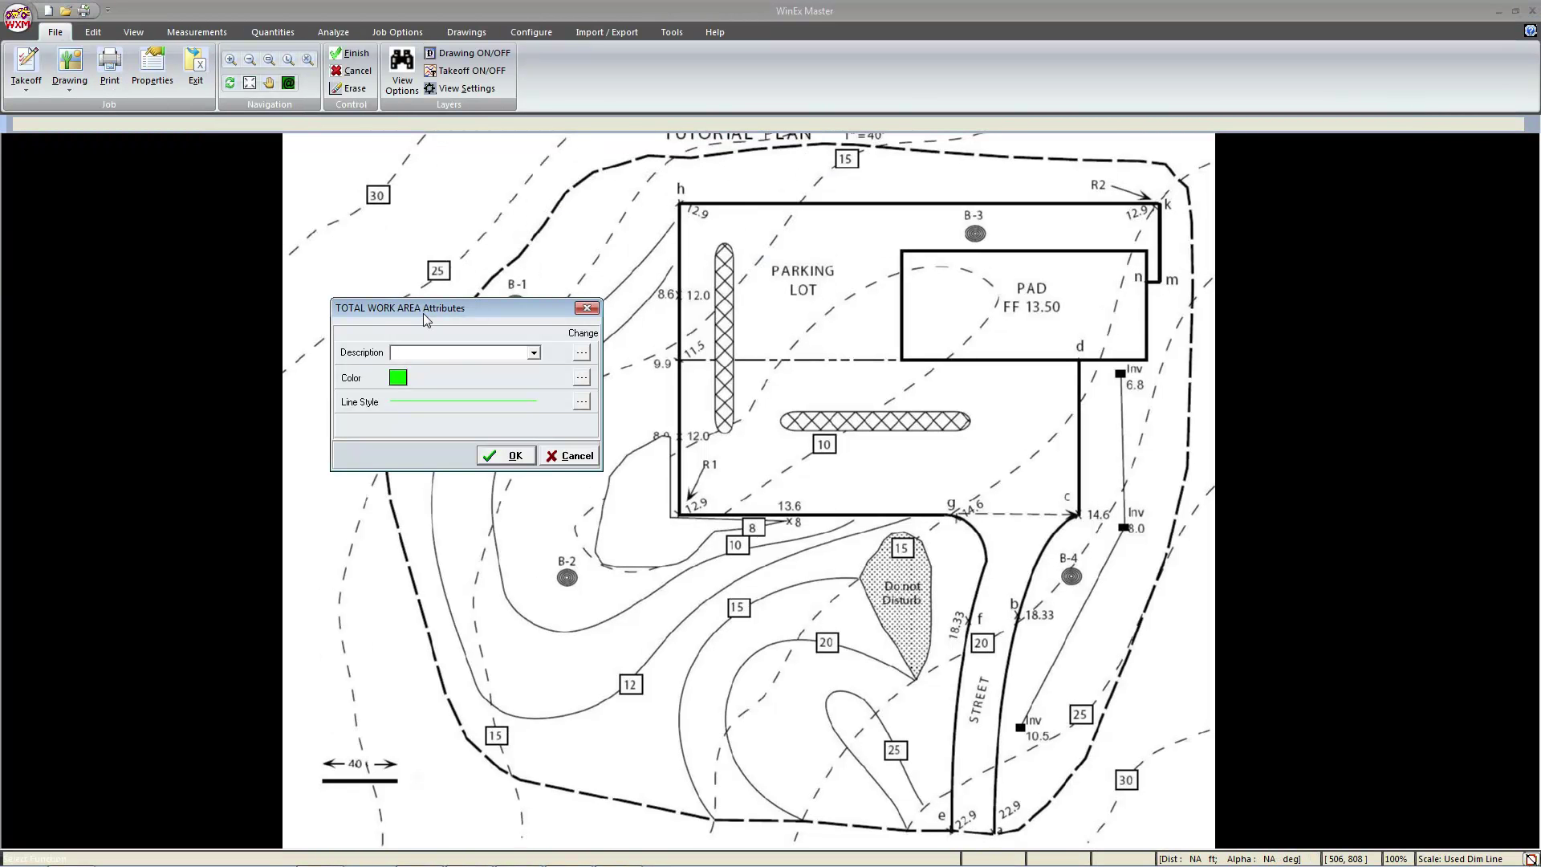
# - Describe the total work area as 'Work Area' with a red outline and accept the attributes
pyautogui.write('Work')
pyautogui.click(397, 381)
pyautogui.click(606, 367)
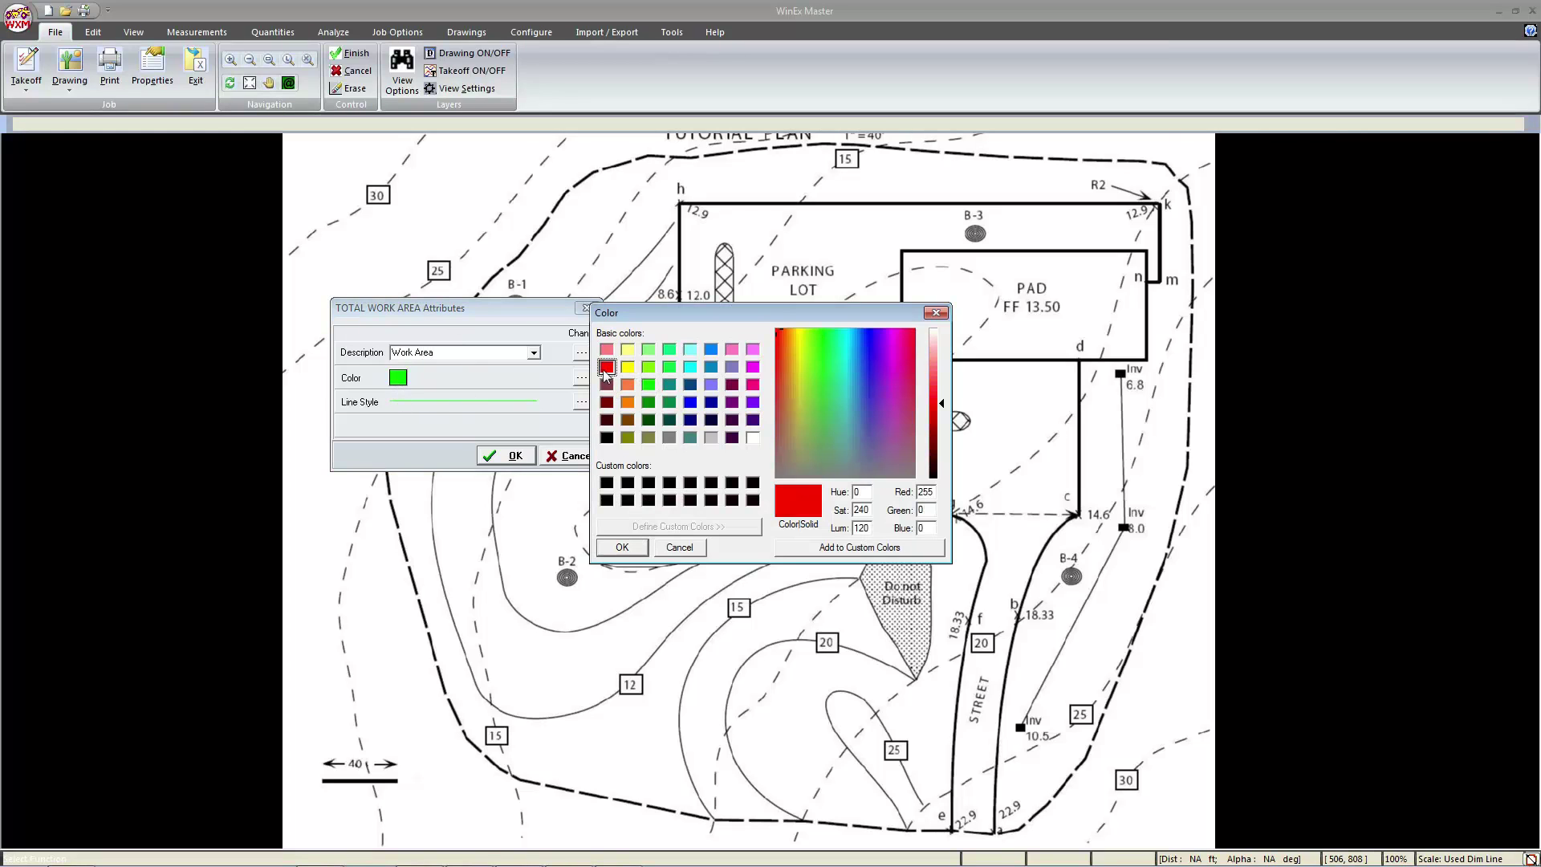
pyautogui.click(623, 547)
pyautogui.click(505, 456)
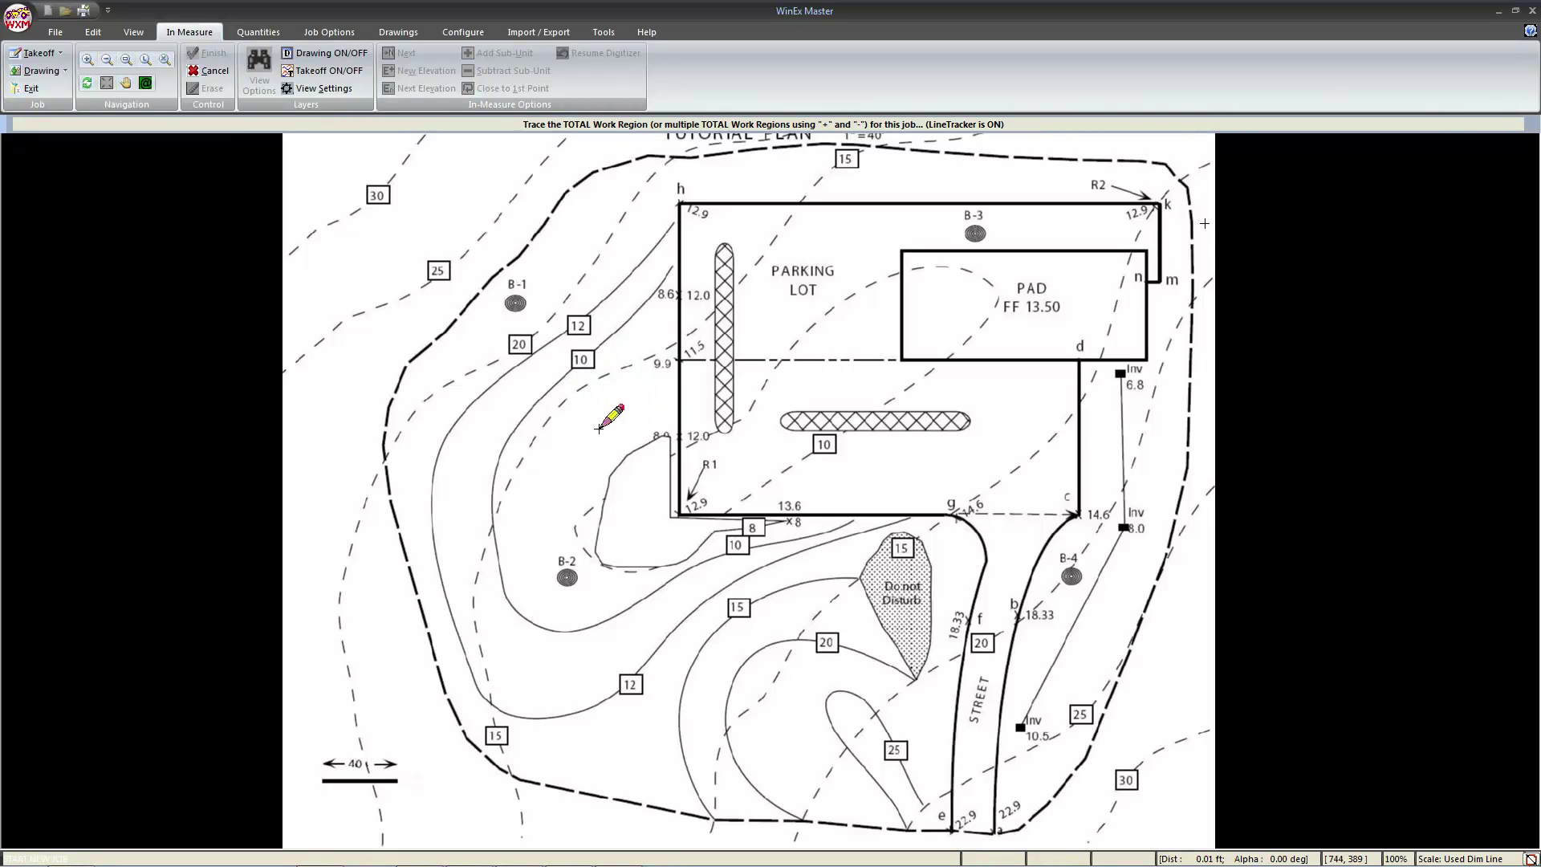
# - Trace the site's outer dashed boundary as a closed red outline and finish it
pyautogui.click(409, 363)
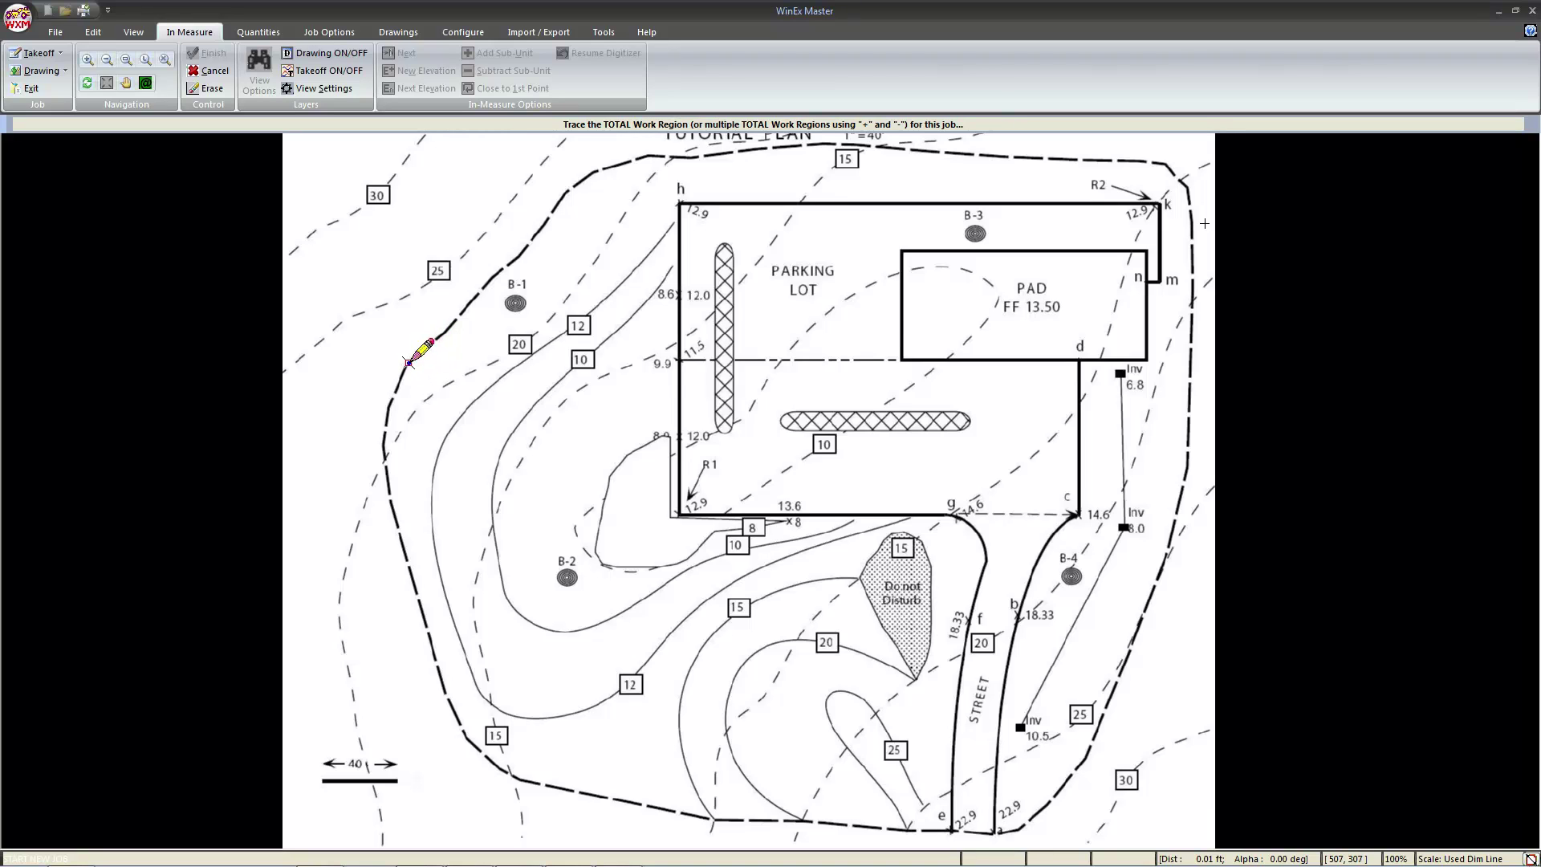
pyautogui.click(388, 405)
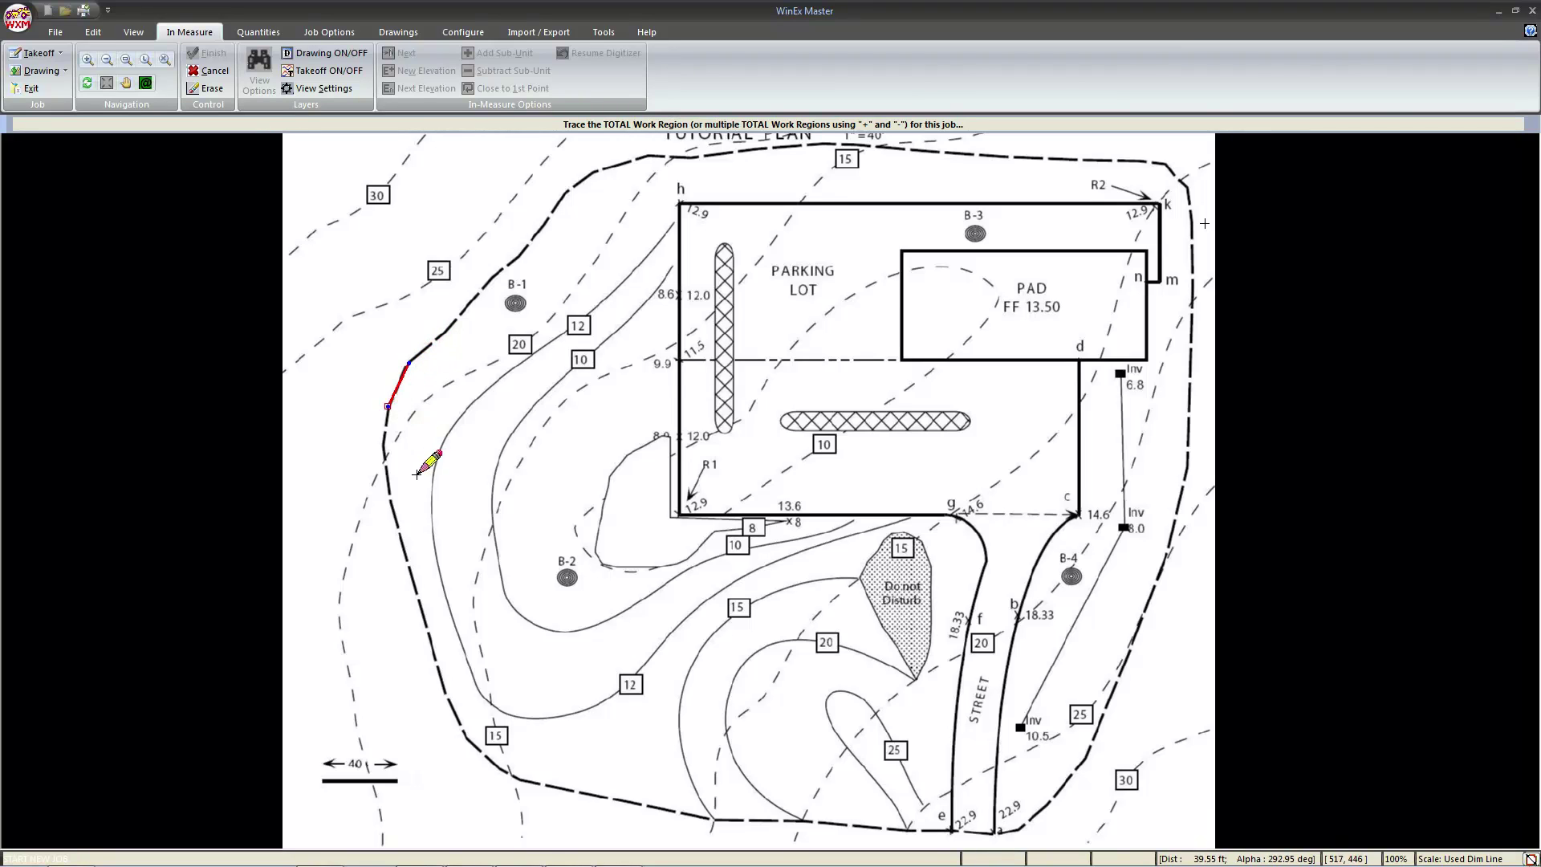
pyautogui.click(386, 429)
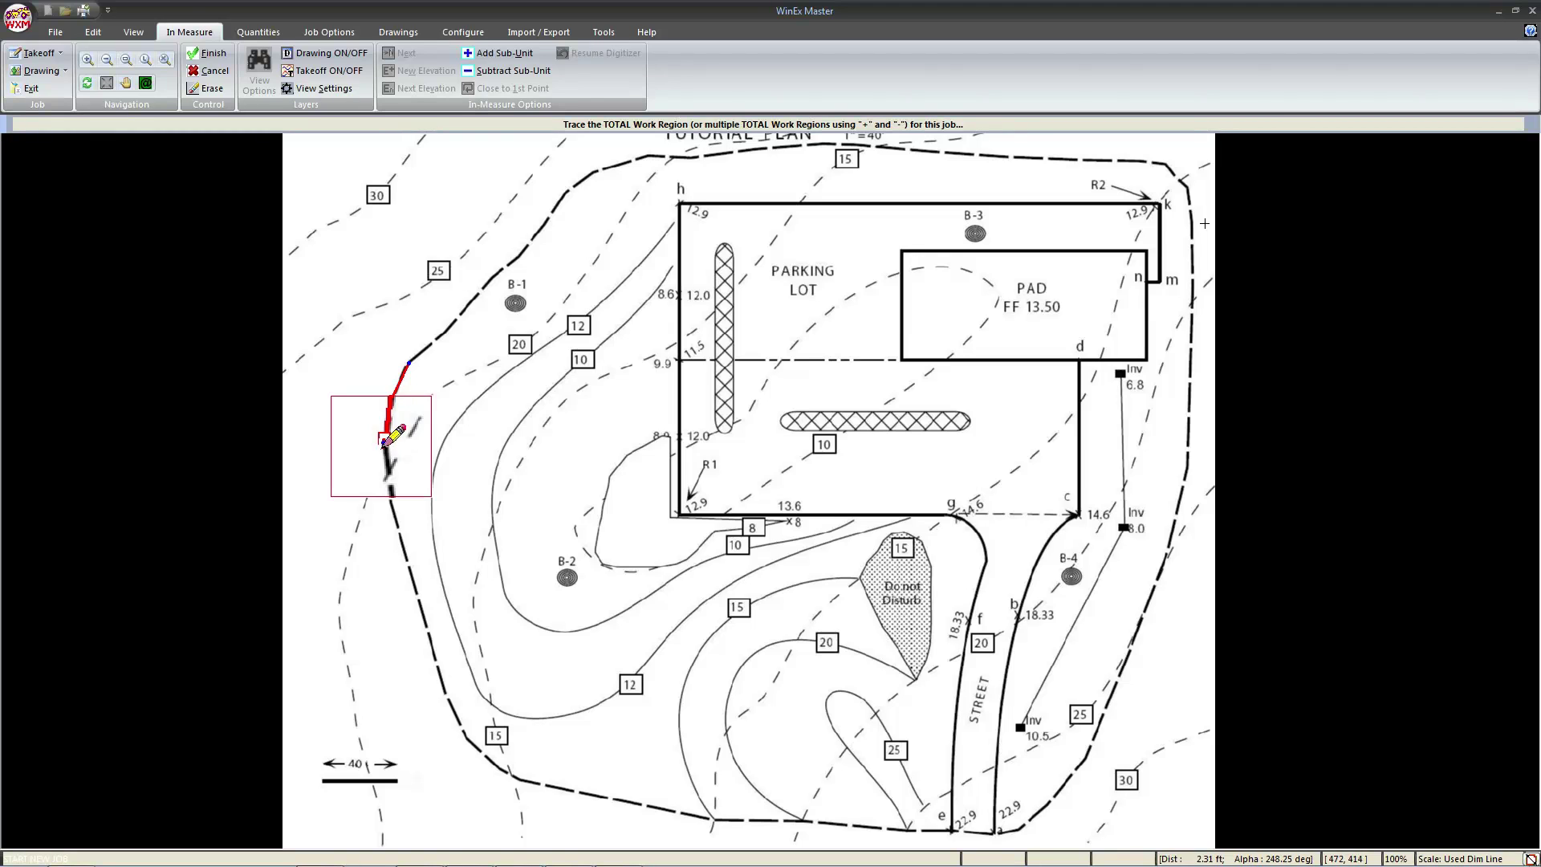
pyautogui.moveTo(382, 455)
pyautogui.mouseDown()
pyautogui.moveTo(461, 729)
pyautogui.moveTo(478, 762)
pyautogui.moveTo(521, 784)
pyautogui.moveTo(731, 825)
pyautogui.moveTo(1025, 834)
pyautogui.moveTo(1071, 805)
pyautogui.moveTo(1109, 679)
pyautogui.mouseUp()
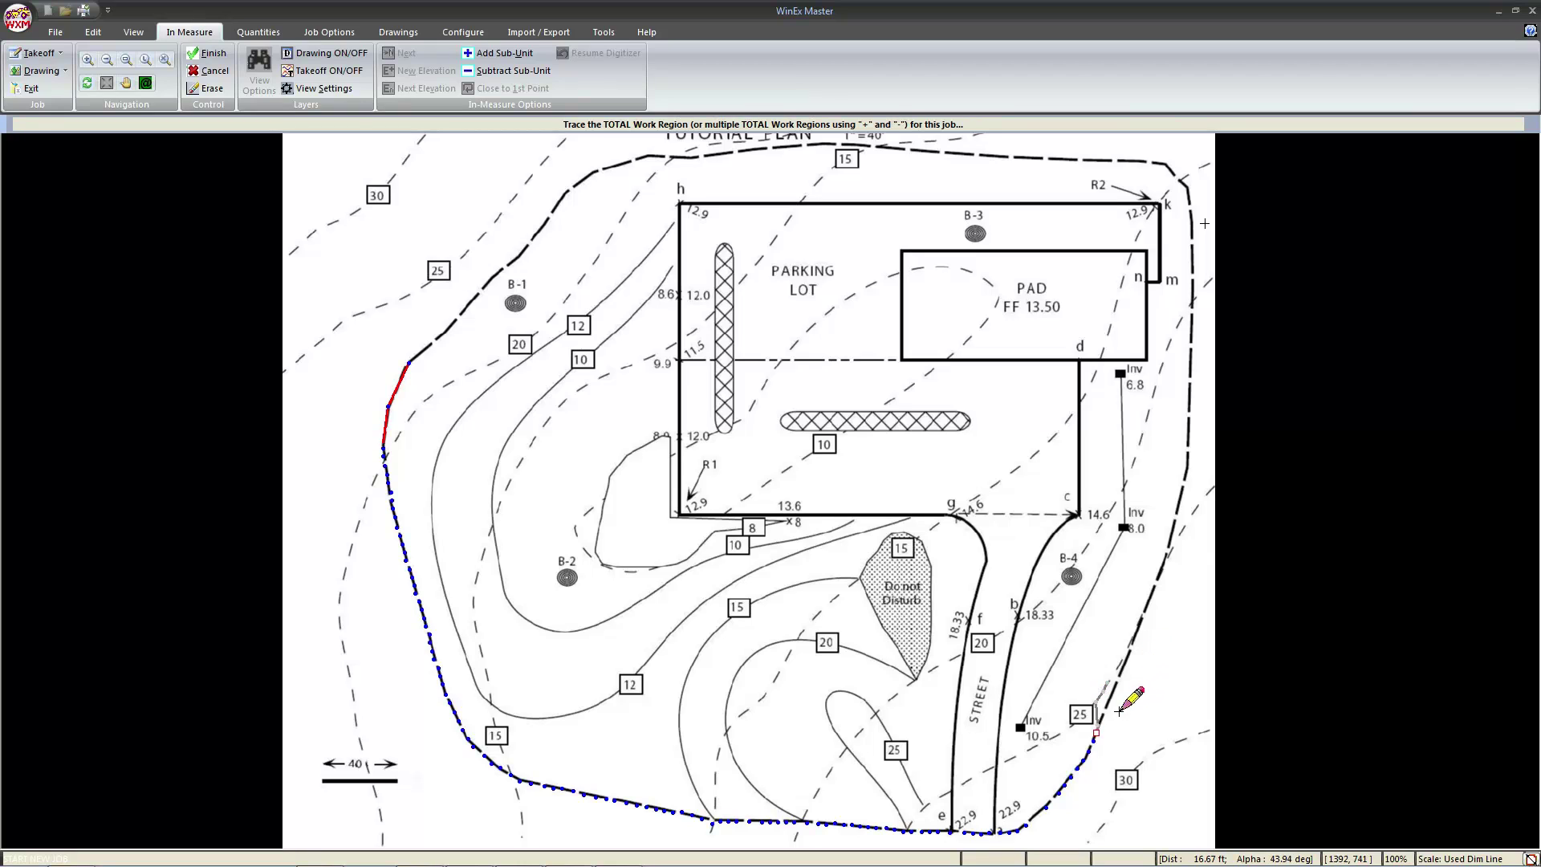
pyautogui.moveTo(1119, 697)
pyautogui.mouseDown()
pyautogui.moveTo(1192, 470)
pyautogui.moveTo(1187, 486)
pyautogui.moveTo(1191, 233)
pyautogui.moveTo(1177, 170)
pyautogui.moveTo(838, 142)
pyautogui.moveTo(621, 157)
pyautogui.moveTo(542, 203)
pyautogui.moveTo(393, 363)
pyautogui.mouseUp()
pyautogui.scroll(-1, 1192, 470)
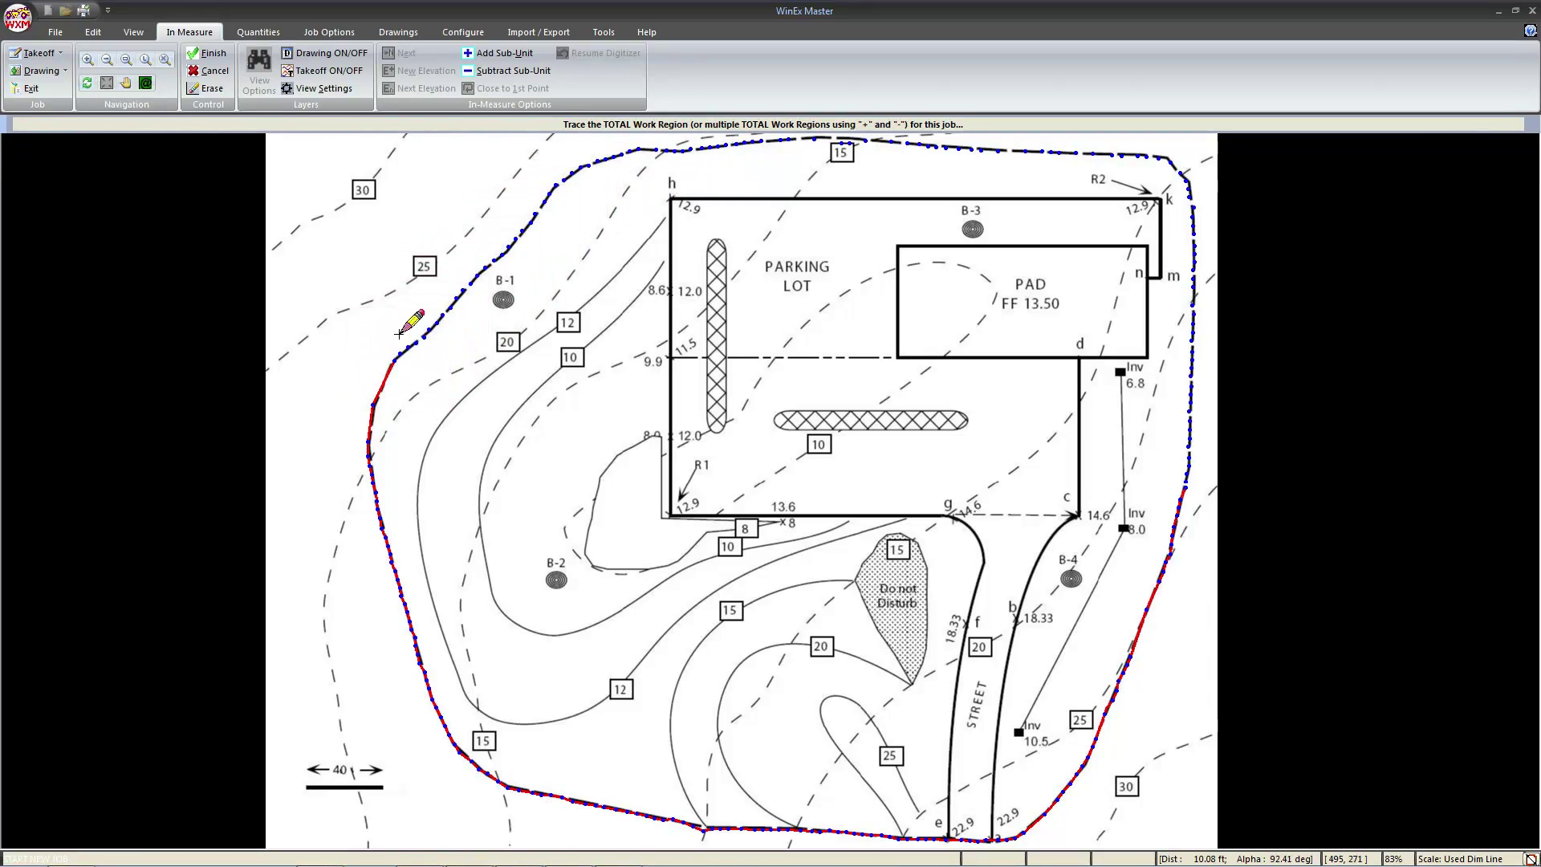
pyautogui.click(197, 57)
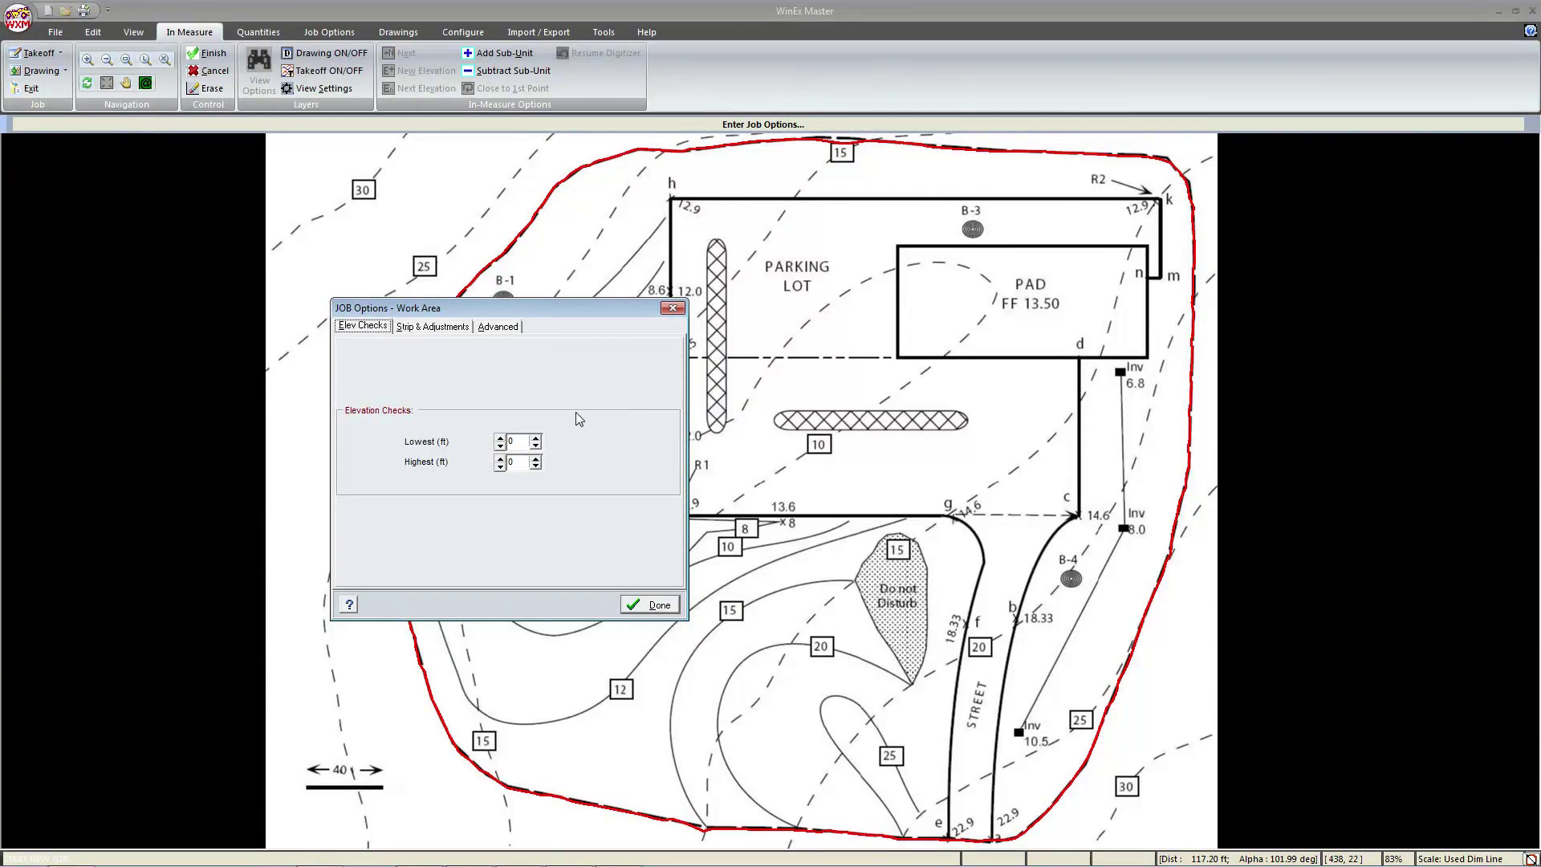
# - Set elevation checks to 0–35 ft and strip the existing surface at a constant 4 in depth
pyautogui.click(517, 441)
pyautogui.press('Tab')
pyautogui.click(432, 327)
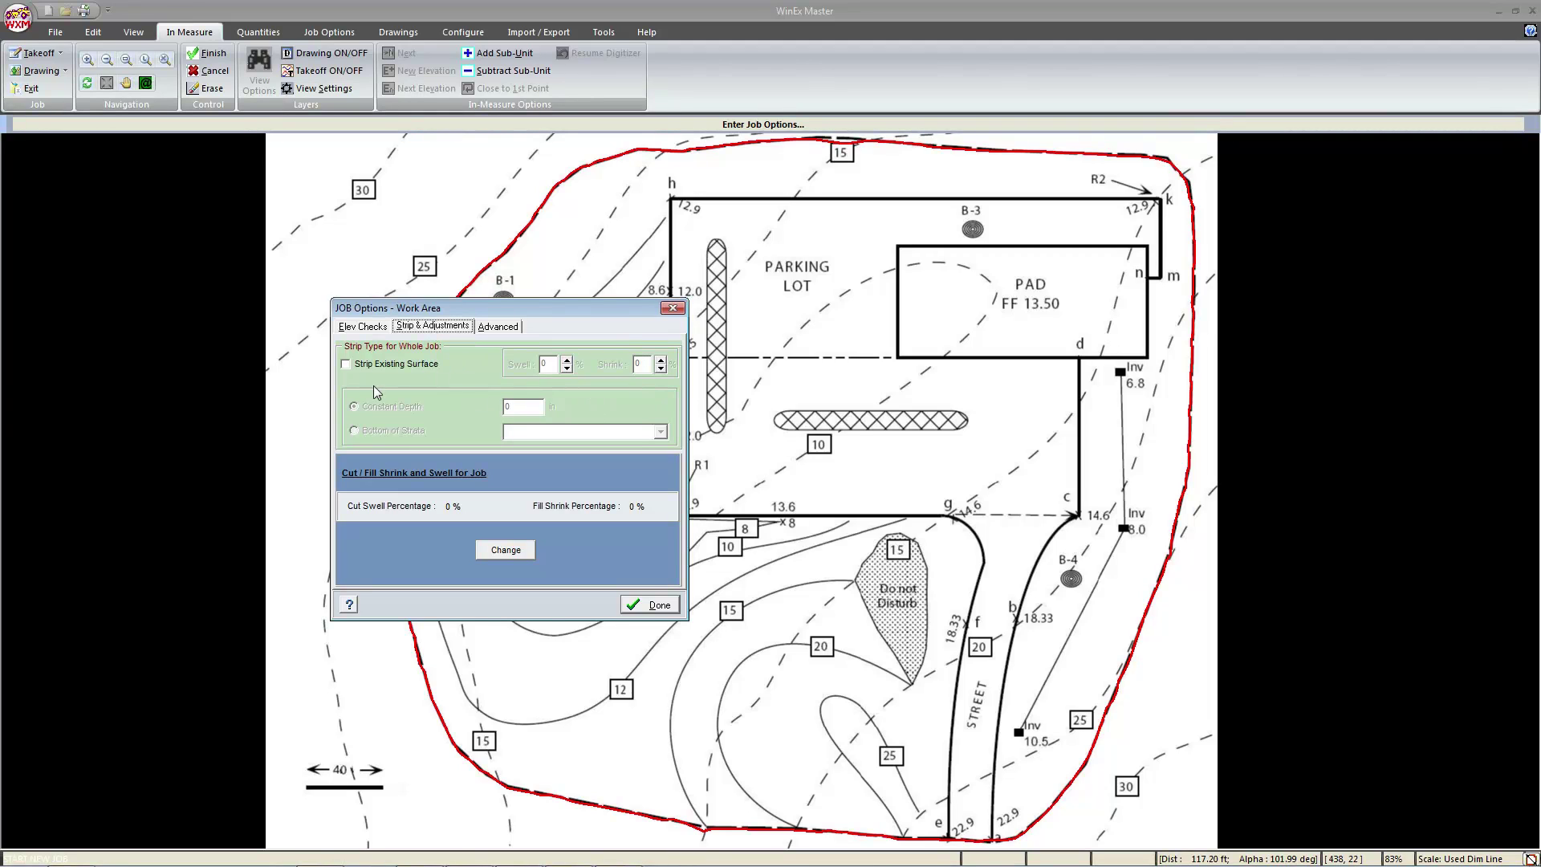
pyautogui.click(411, 365)
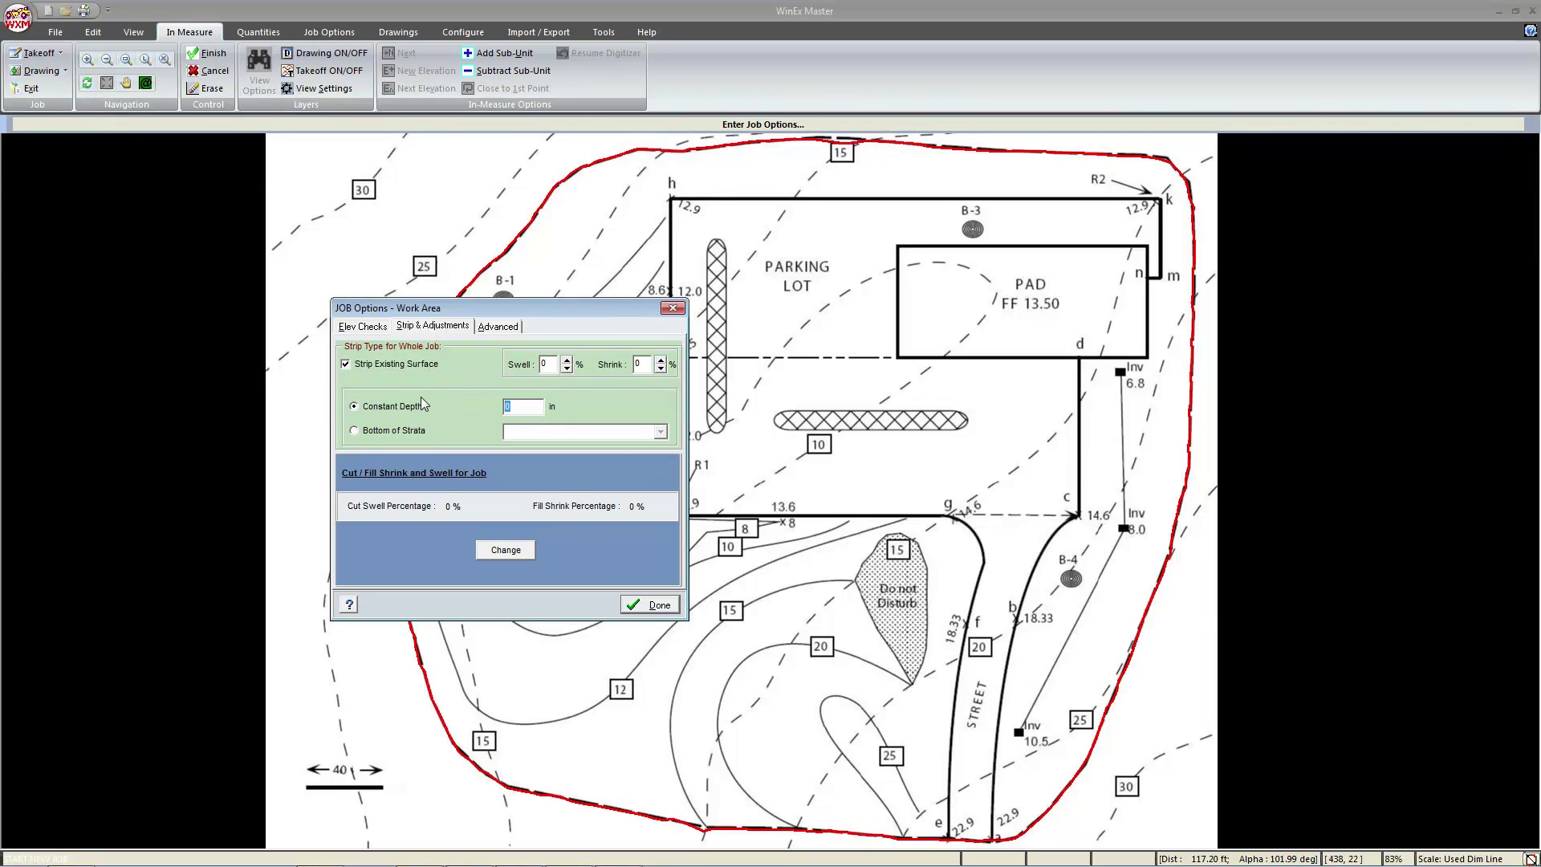
pyautogui.write('4')
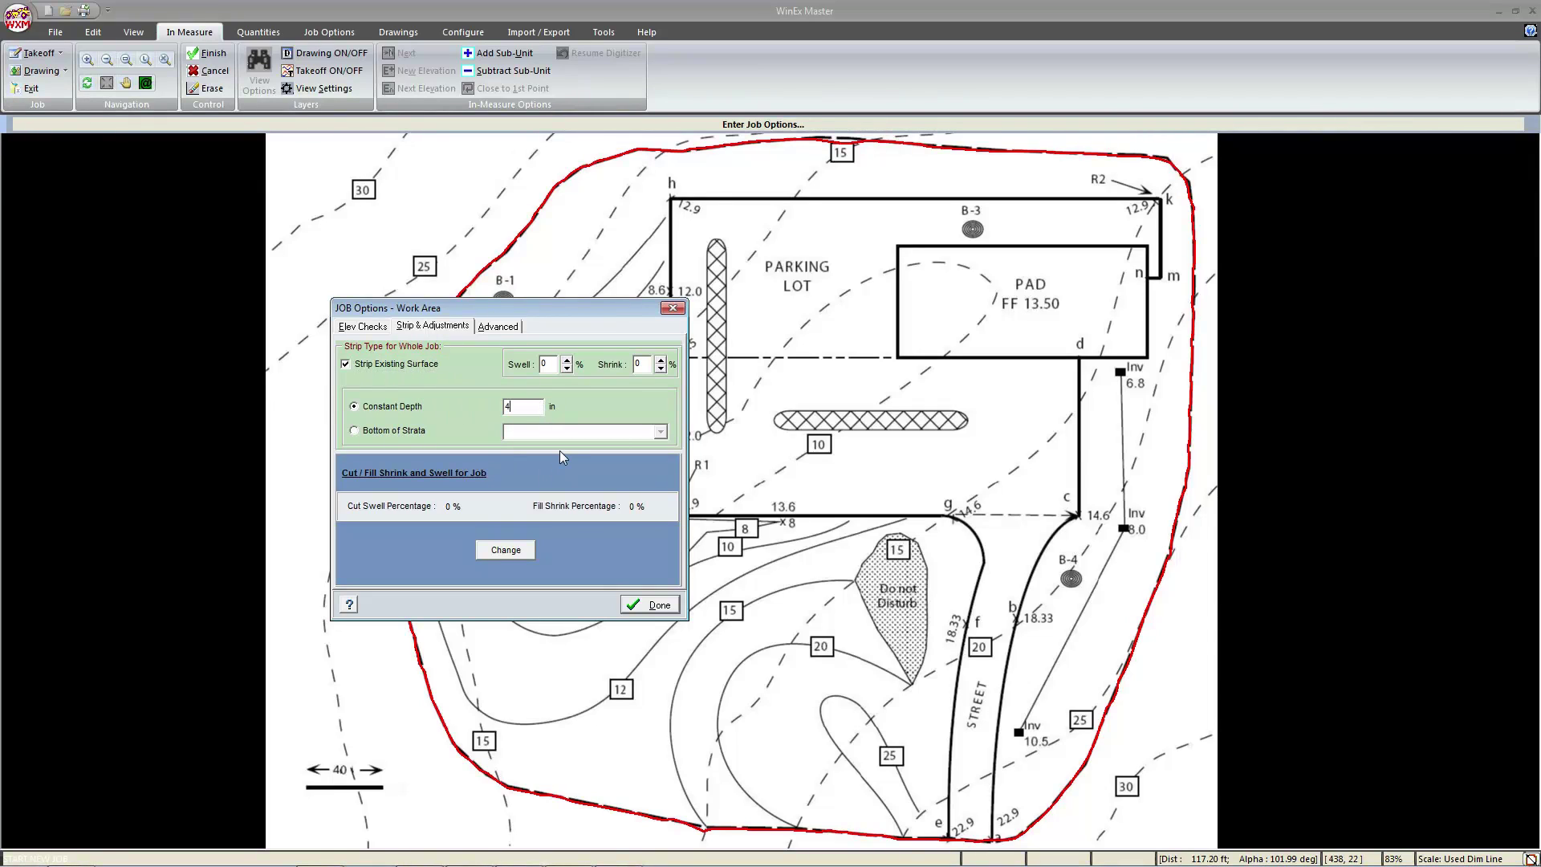